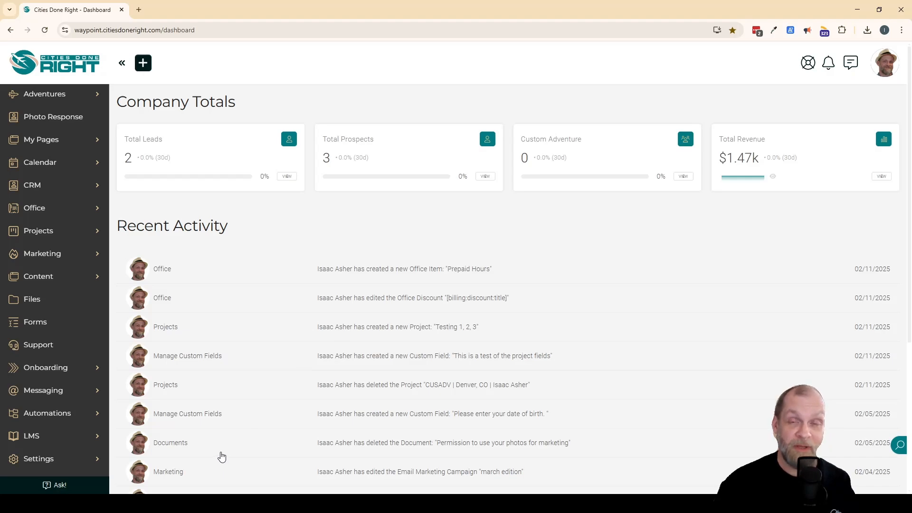
Open the automation schedules and start adding a new direct schedule
left_click(57, 414)
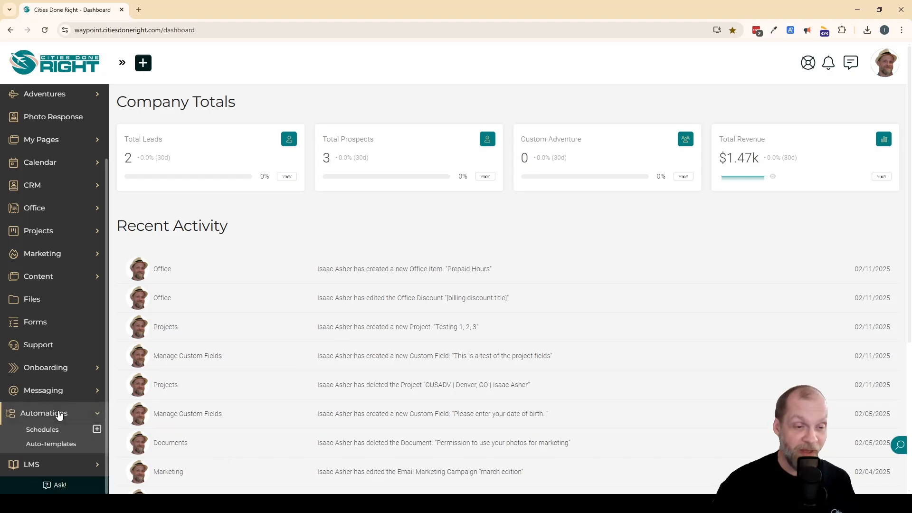
left_click(42, 432)
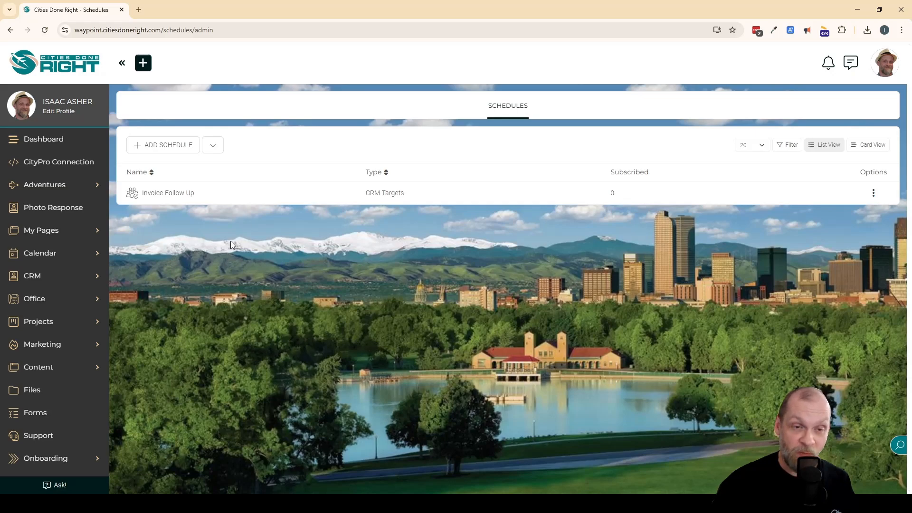
left_click(212, 145)
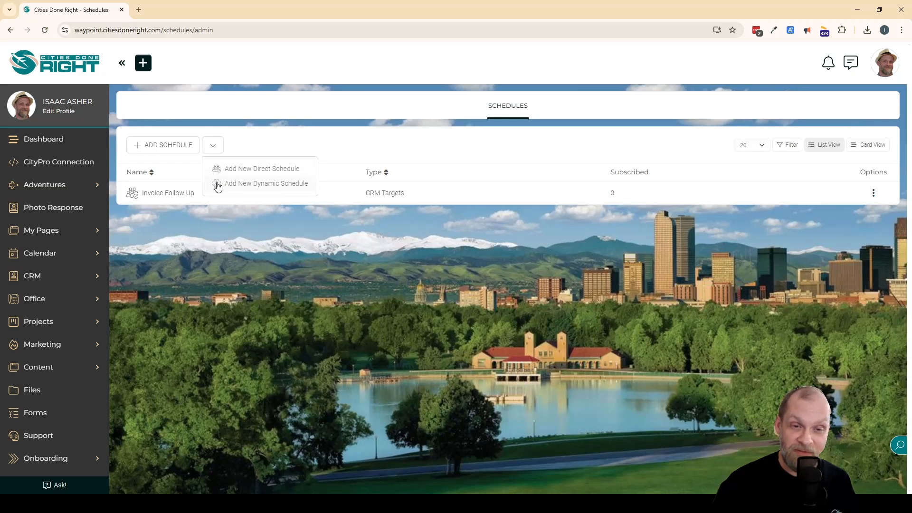
left_click(270, 170)
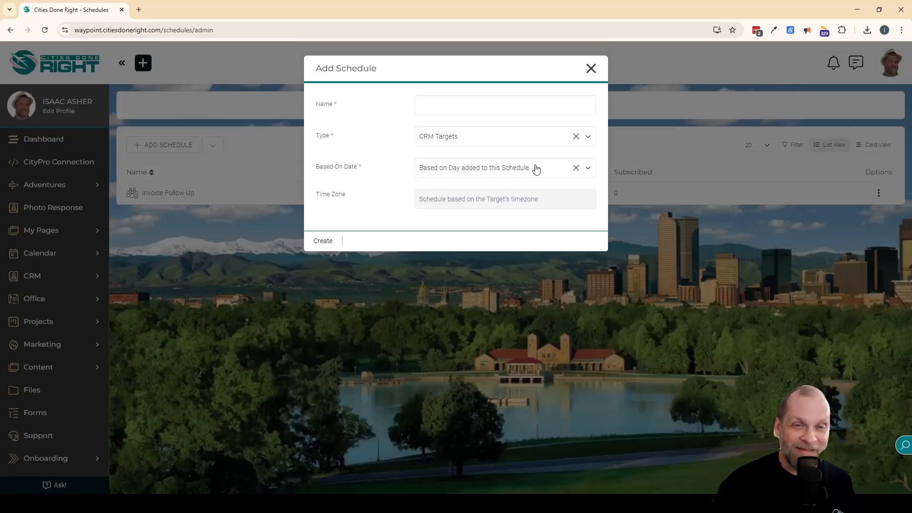
Name the new schedule "Onboarding follow up"
left_click(430, 106)
type("onboardin")
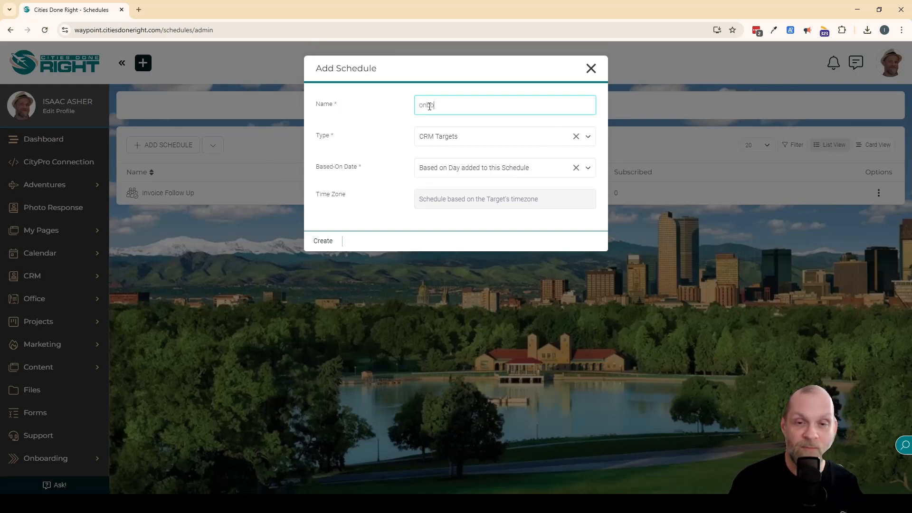
type("g follow up")
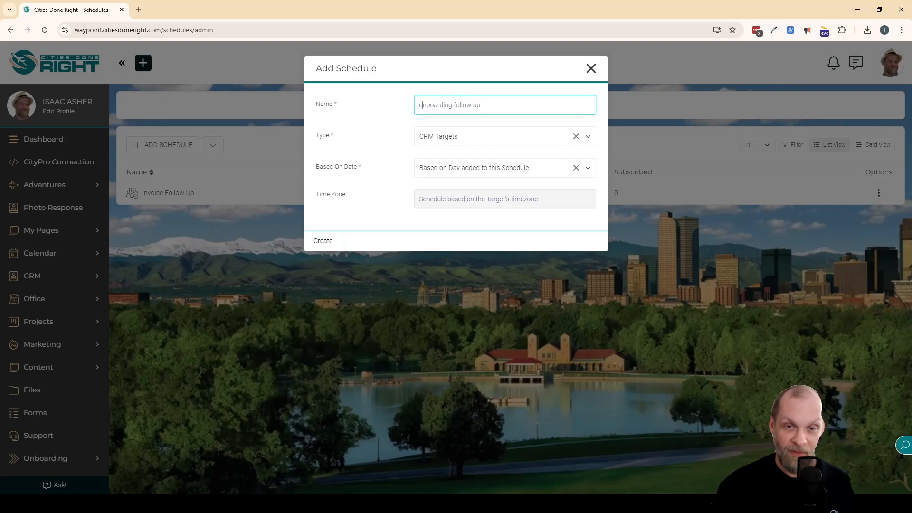
key("Home")
key("Delete")
type("O")
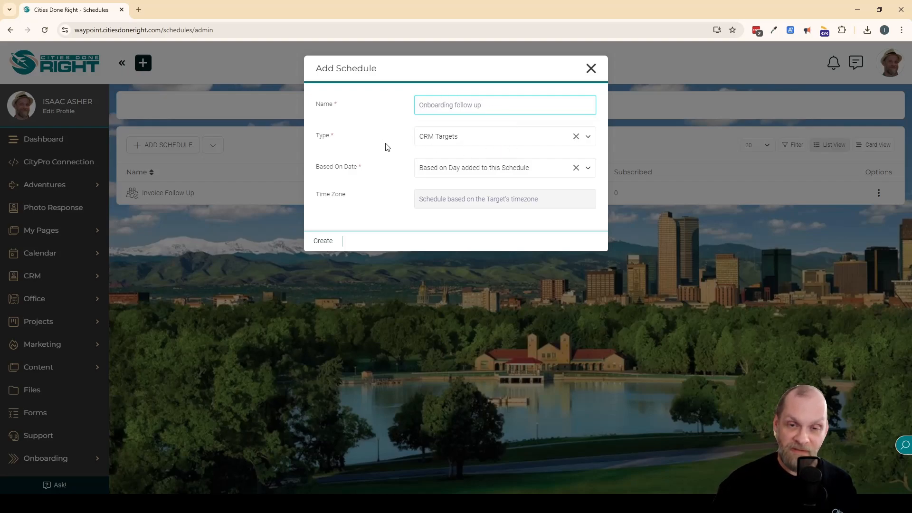
Create the schedule with type CRM Targets and the date option "Based on Day added to this Schedule"
left_click(478, 139)
left_click(478, 139)
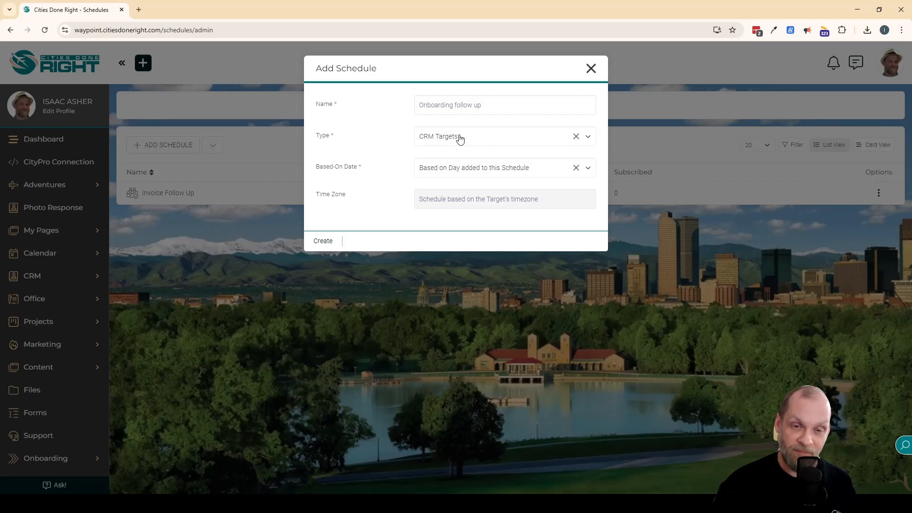
left_click(525, 172)
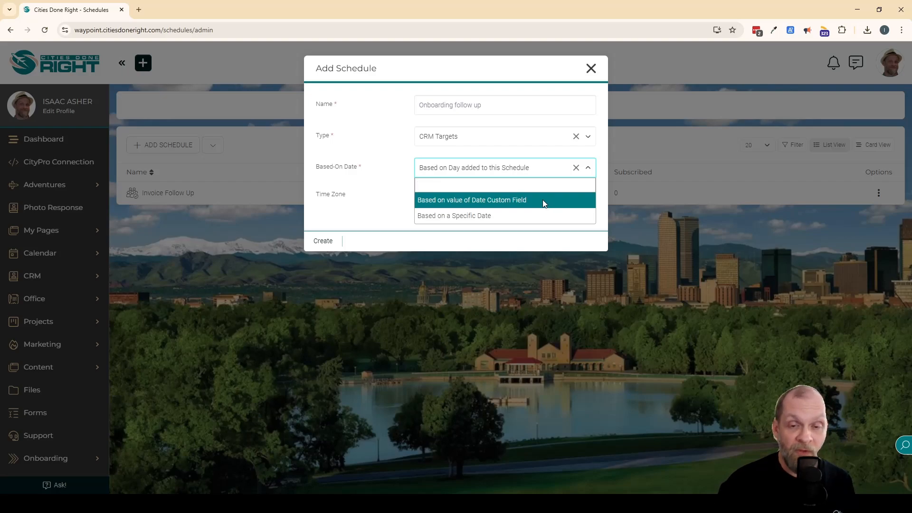
left_click(381, 162)
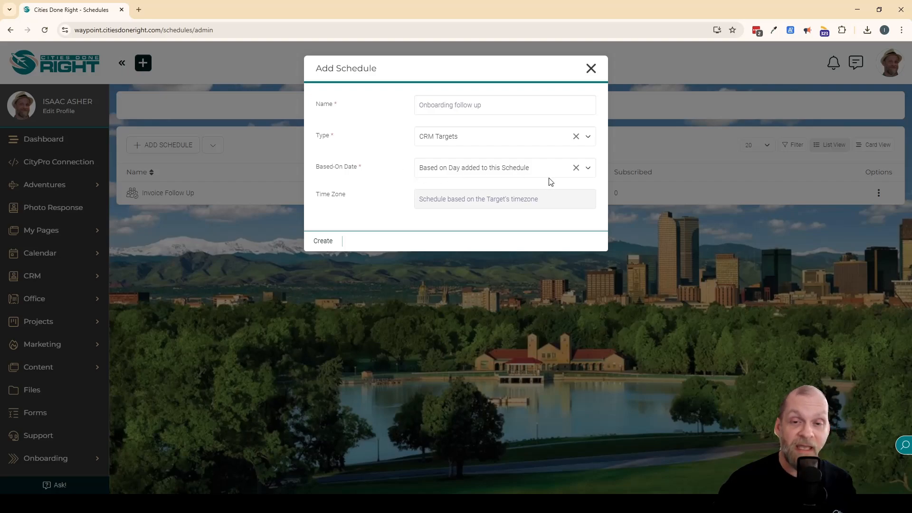
left_click(325, 242)
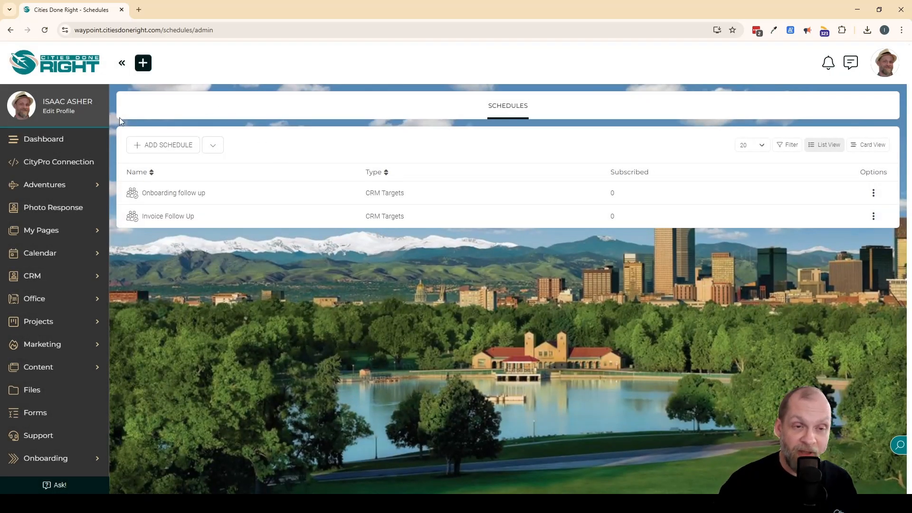
Open the automations of the "Onboarding follow up" schedule and start adding a new one
left_click(202, 193)
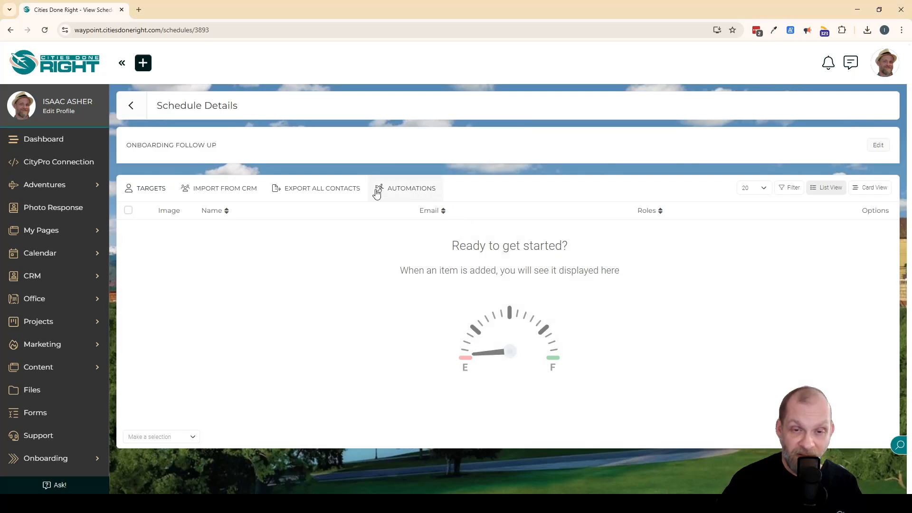
left_click(405, 191)
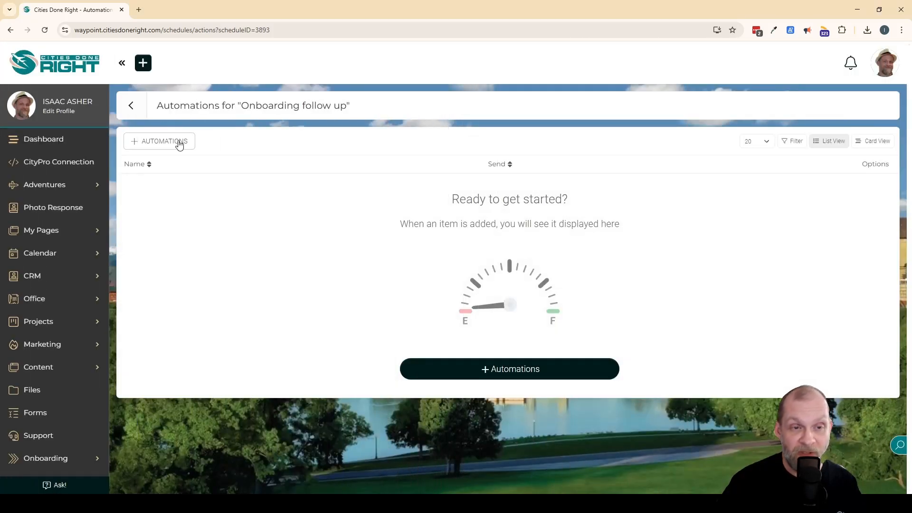
left_click(179, 145)
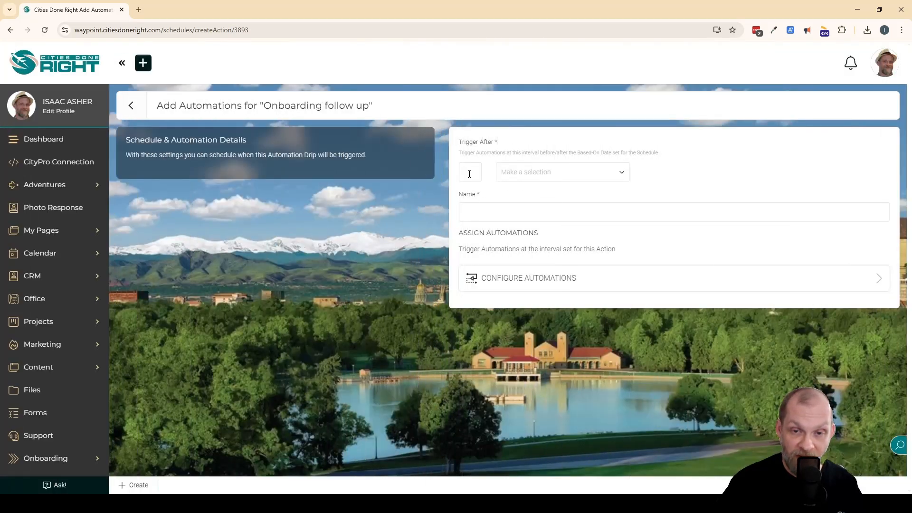
Set the automation to trigger after 3 day(s) and name it "Email Reminder"
left_click(470, 173)
type("3")
left_click(552, 174)
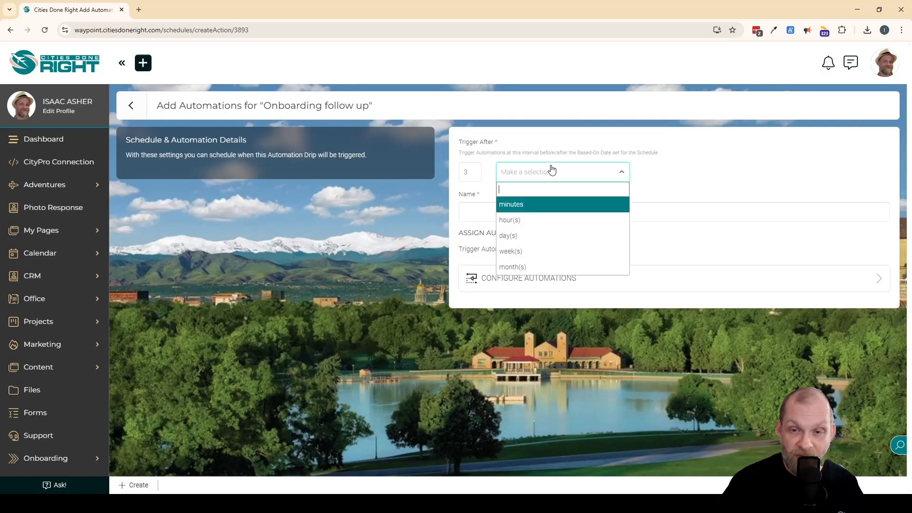
left_click(510, 238)
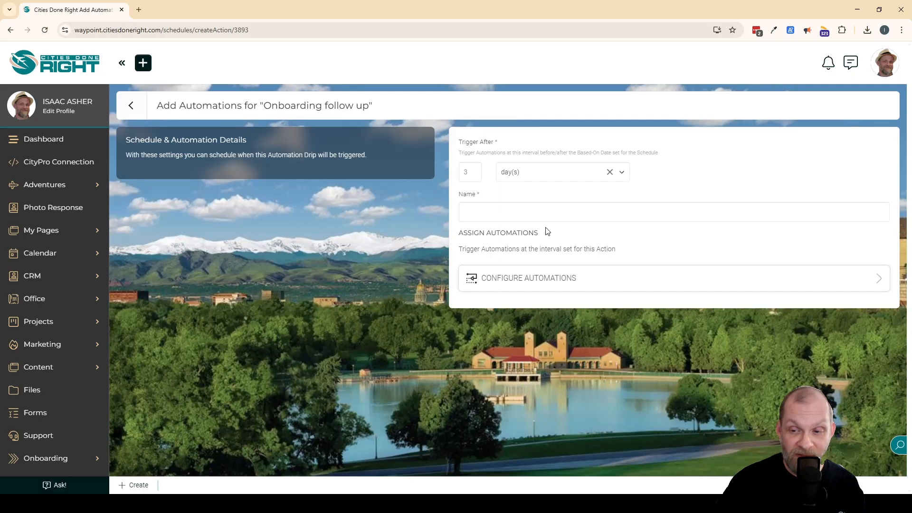
left_click(488, 213)
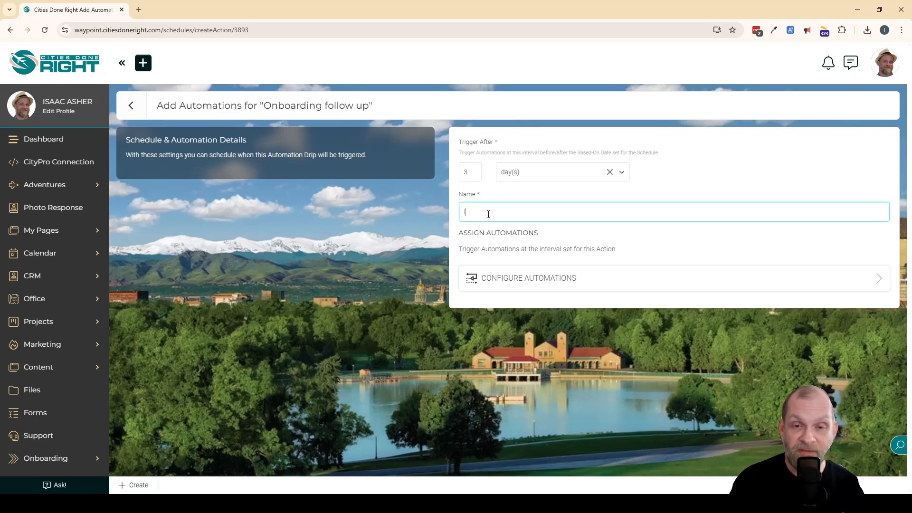
type("Email Reminde")
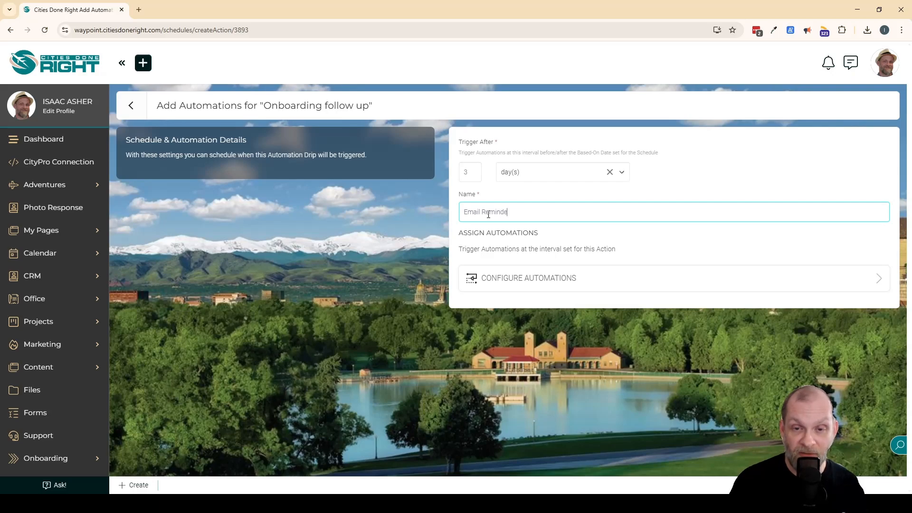
type("r")
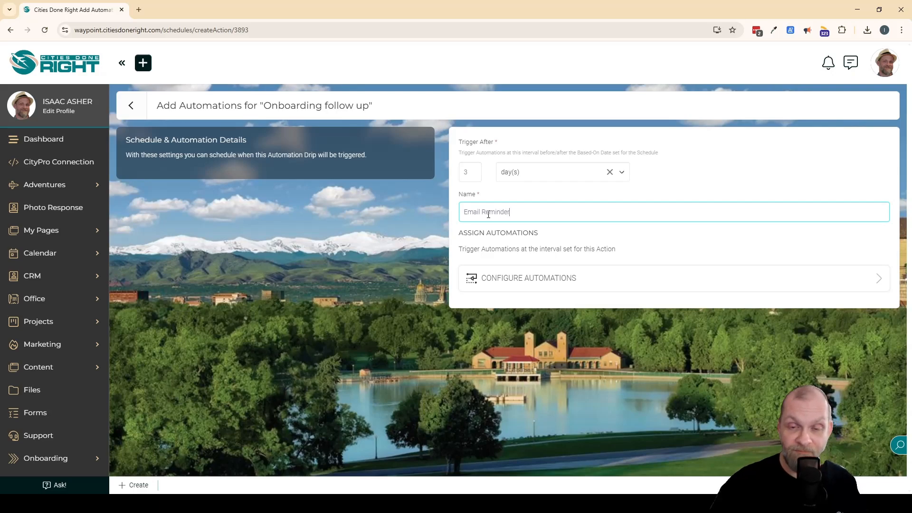
Configure a Send Email to Target automation with the subject "How's it going?"
left_click(559, 288)
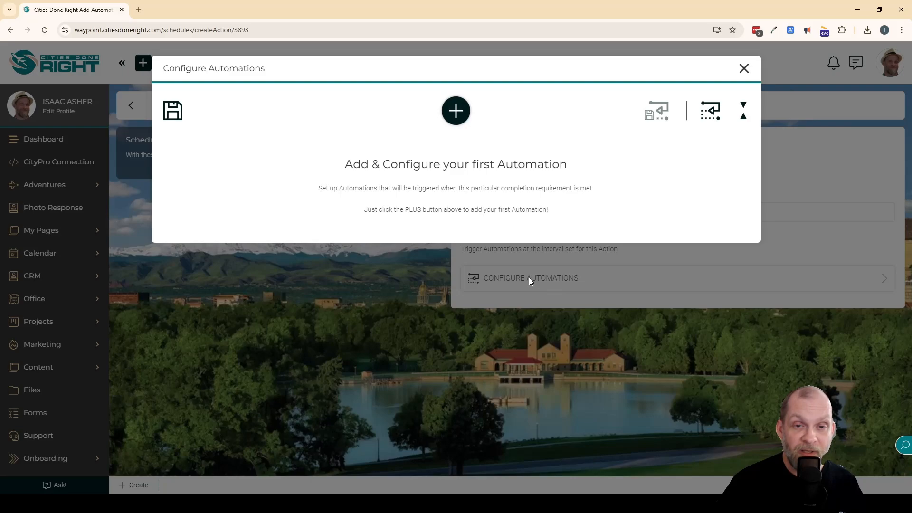
left_click(455, 111)
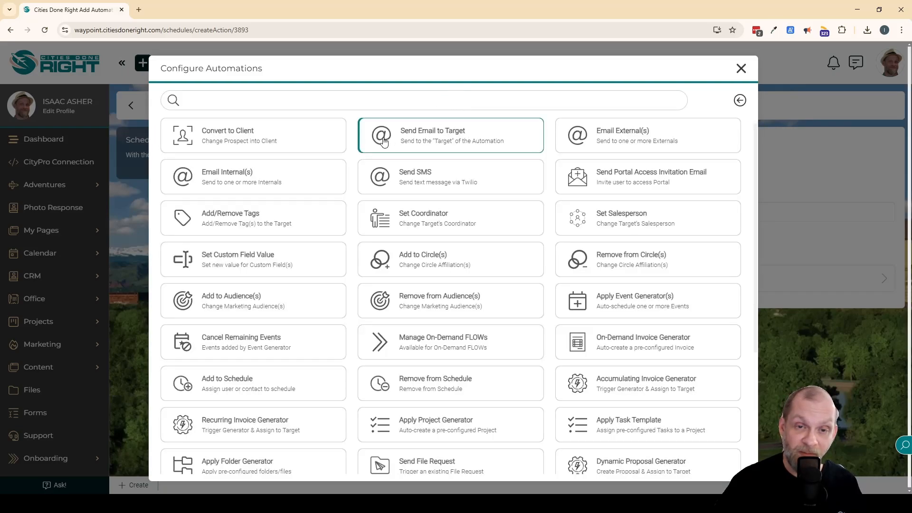
left_click(481, 139)
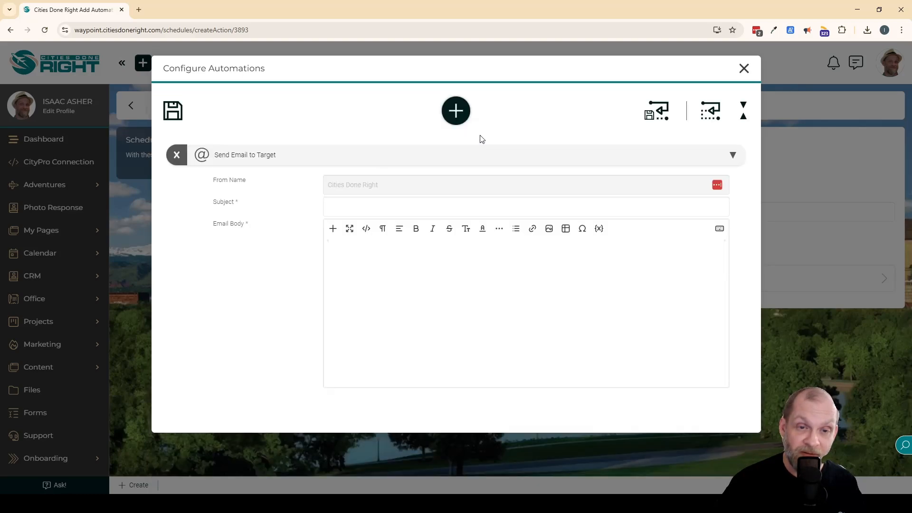
left_click(398, 204)
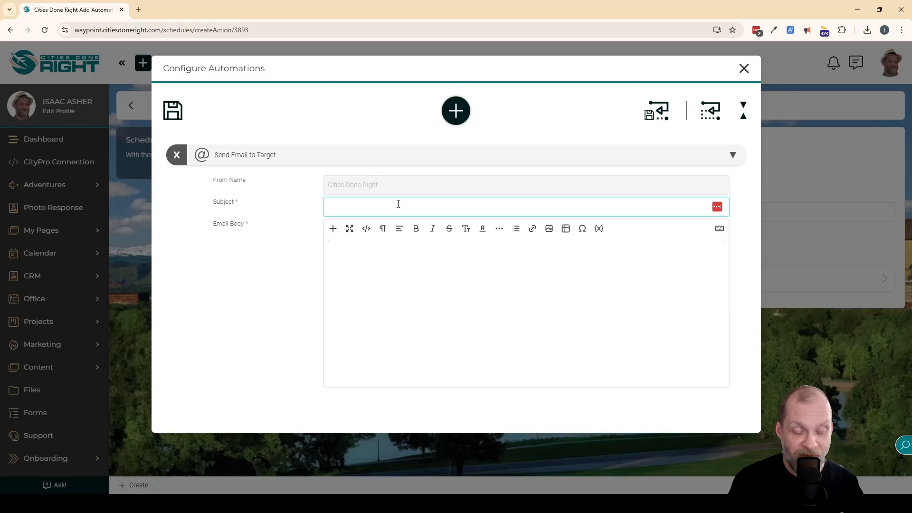
type("How's it going")
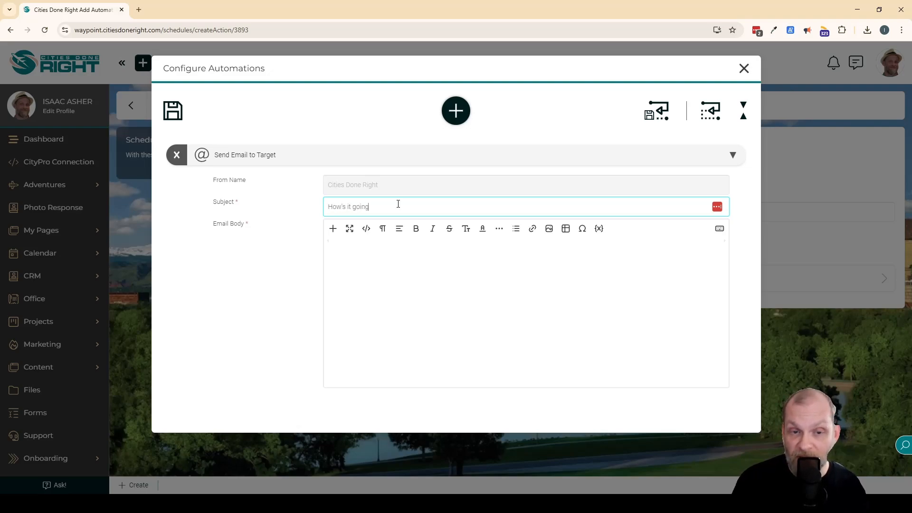
type("?")
Write the email body "Just wanted to check that everything is going well with your onboarding. Let me know if you have any questions!" followed by "Thanks!"
key("Tab")
type("Just wanted ")
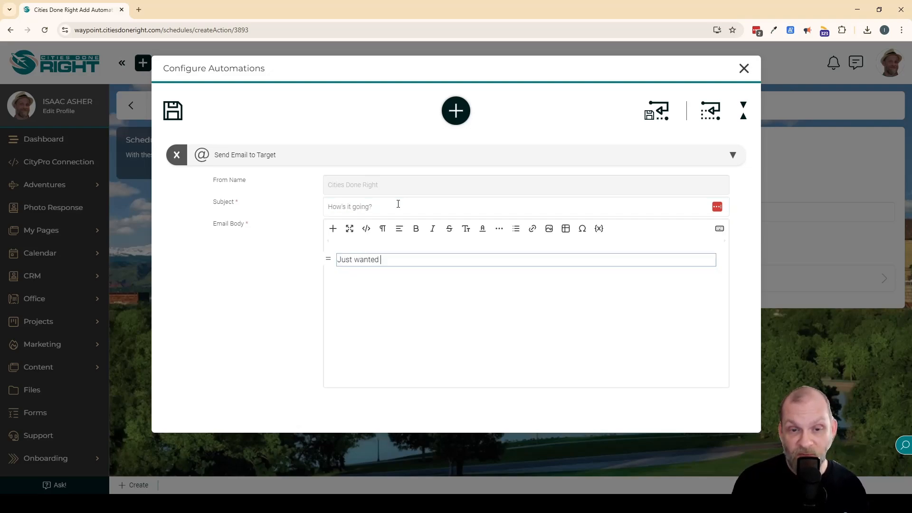
type("to check that ever")
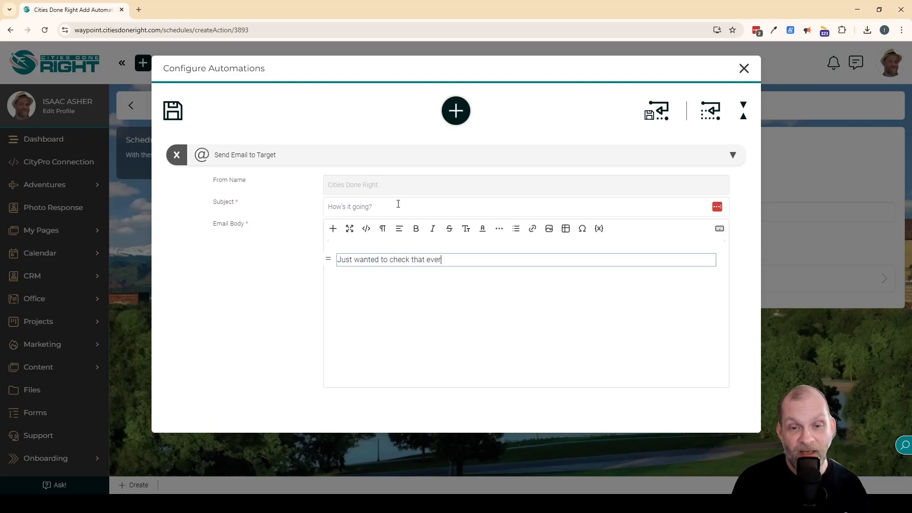
type("ytin")
type("ing ")
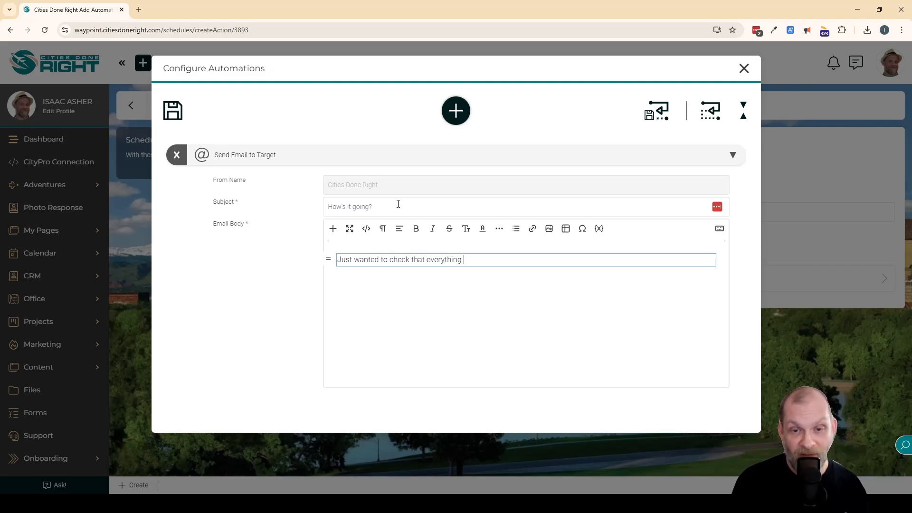
type("is going well with your onbia")
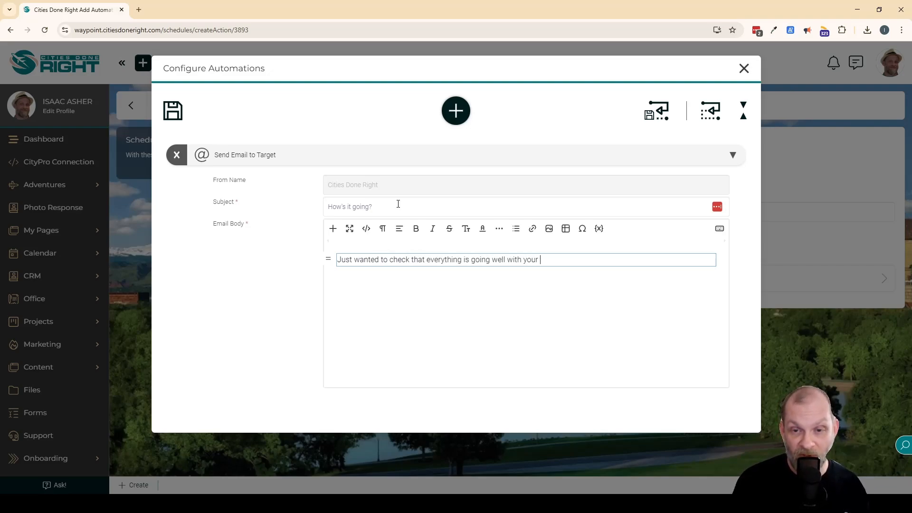
key("BackSpace")
key("BackSpace")
type("o")
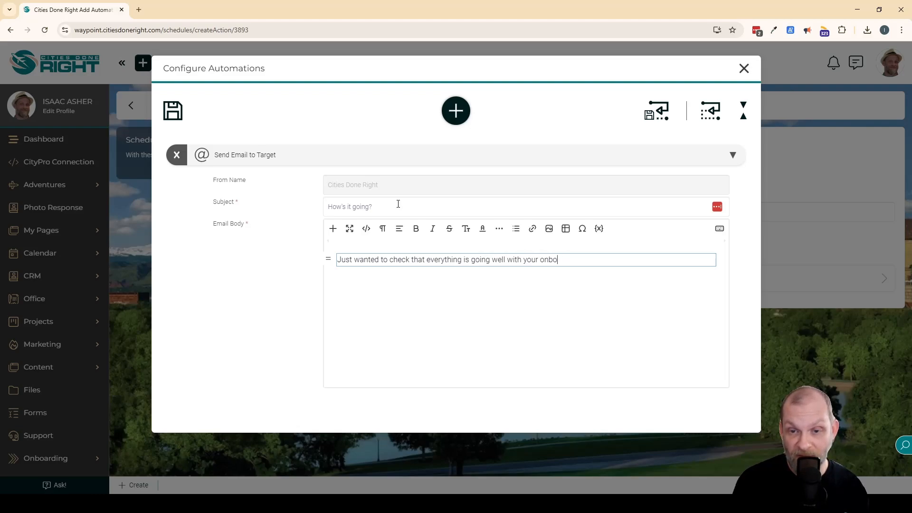
type("arding.  Let me know")
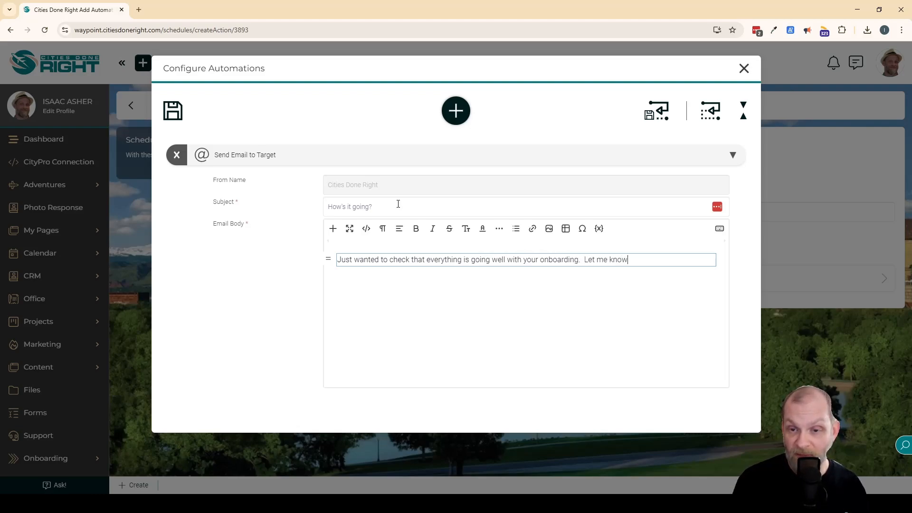
type(" if you have any questions!")
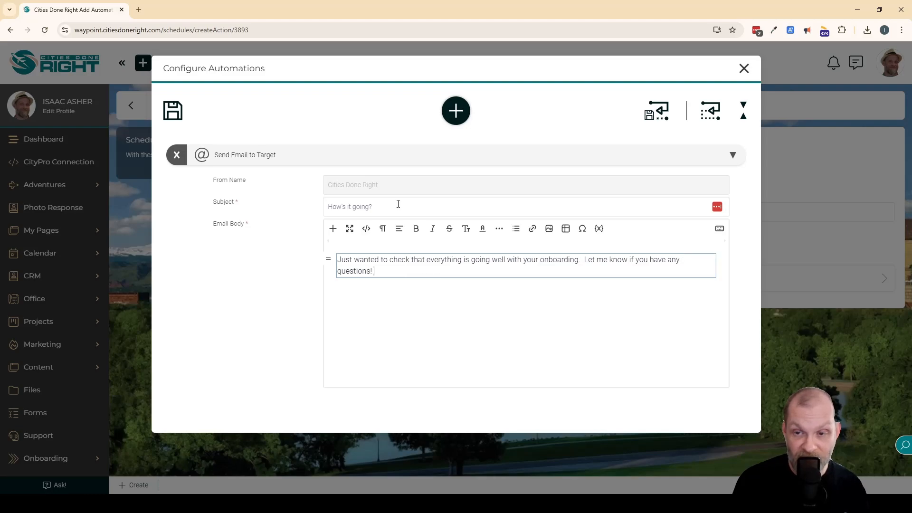
key("Return")
type("Thanks!")
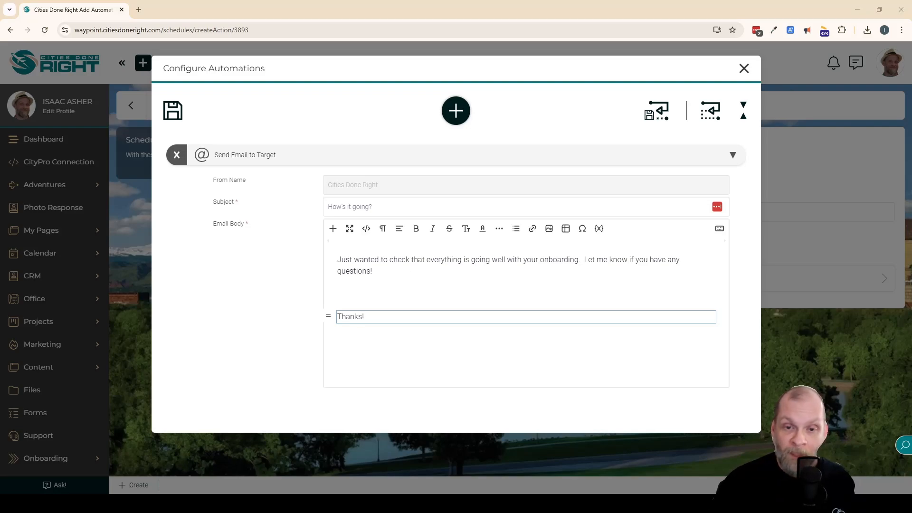
Save the configured target email and create the "Email Reminder" automation on the schedule
left_click(173, 108)
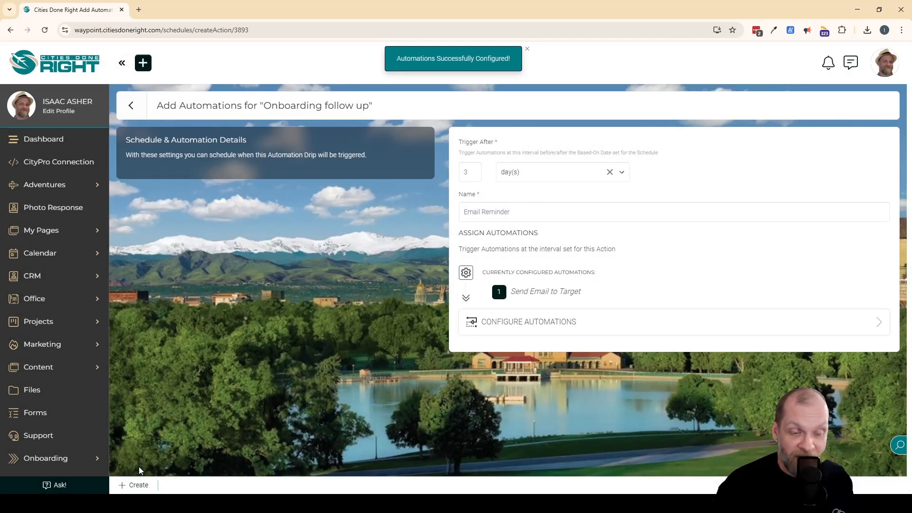
left_click(136, 485)
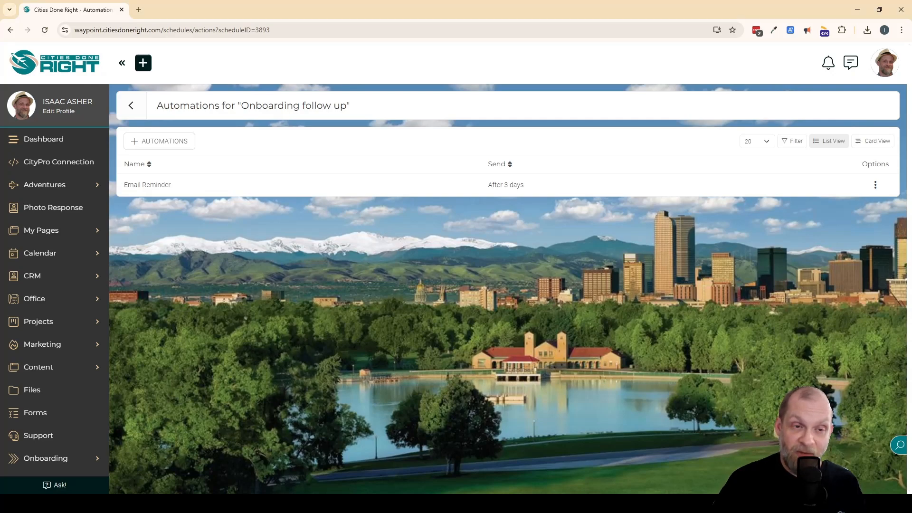
Add another automation to the schedule, triggered after 7 day(s) and named "Alert Staff Member"
left_click(172, 143)
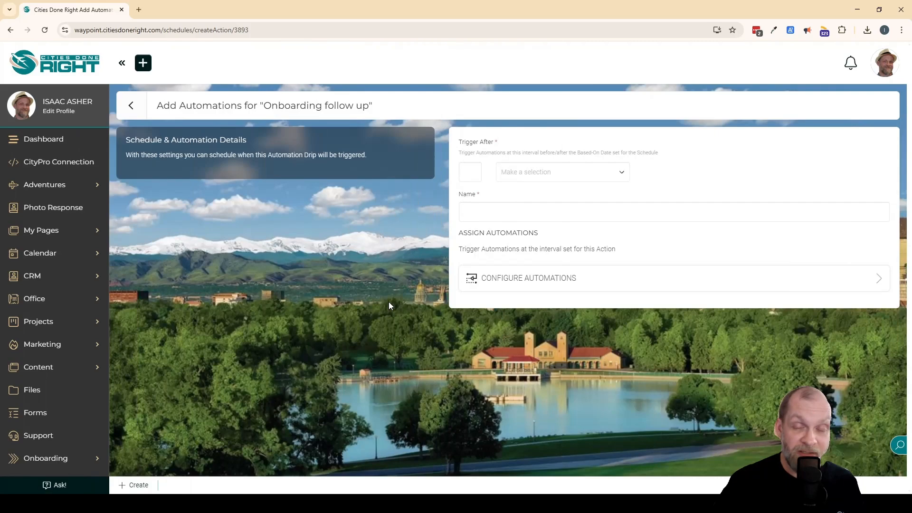
left_click(468, 167)
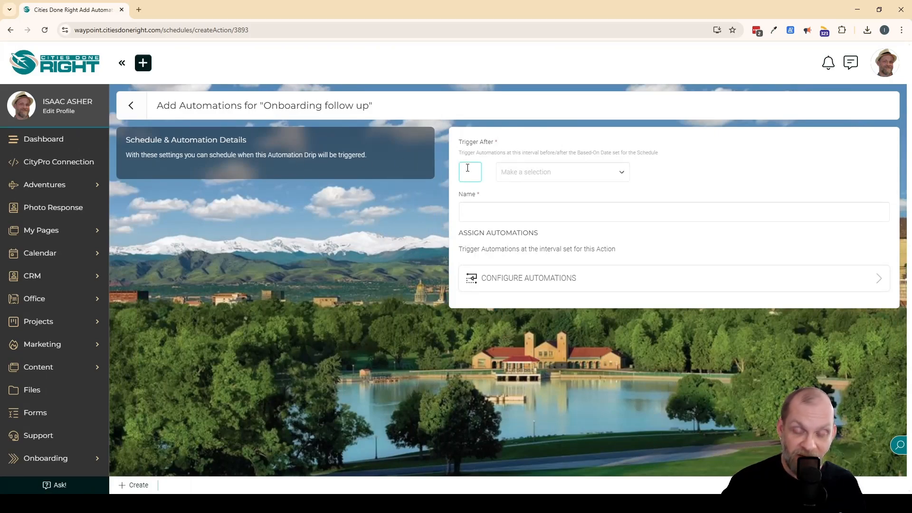
left_click(546, 171)
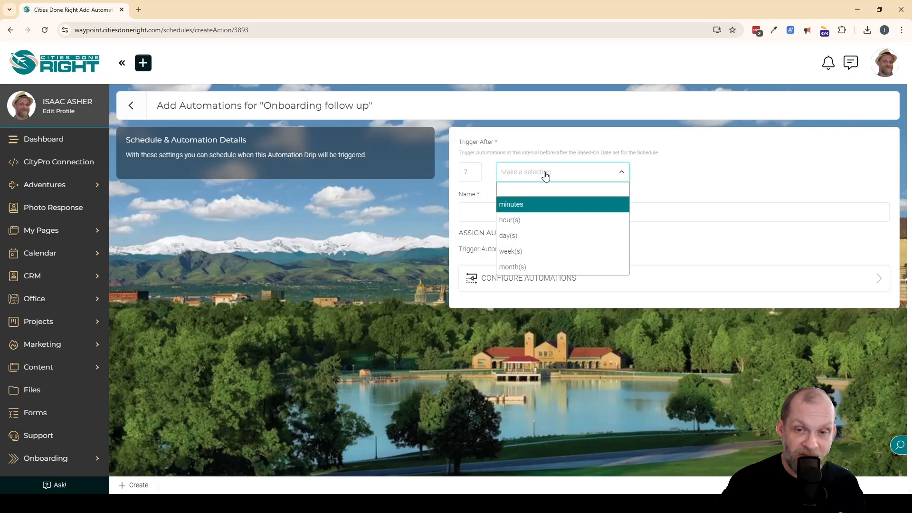
left_click(517, 233)
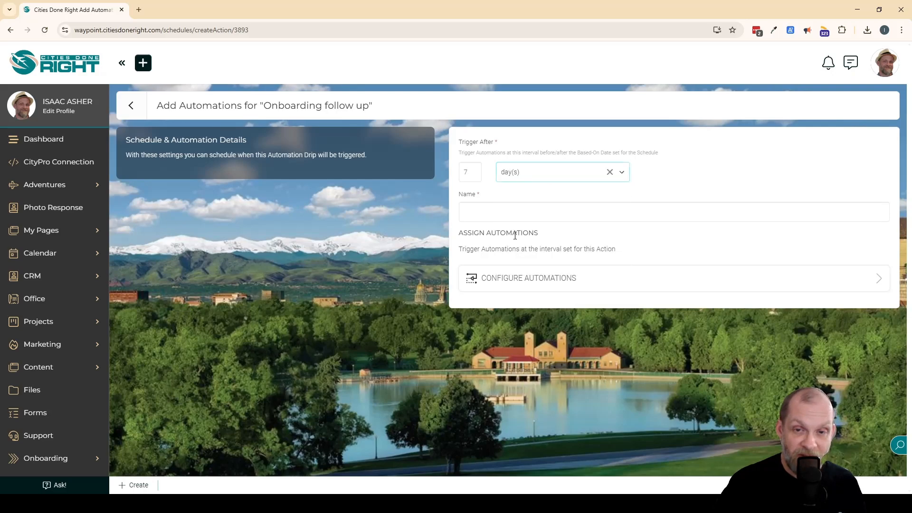
left_click(520, 212)
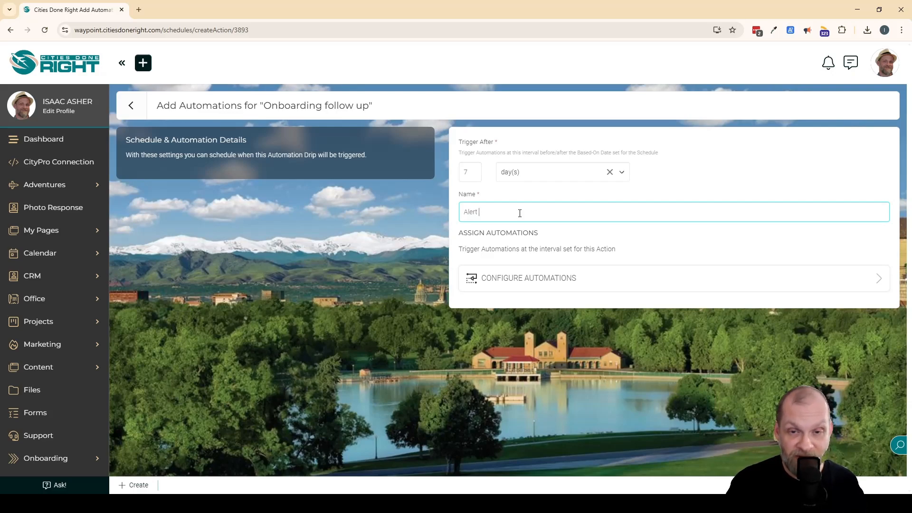
type("Member")
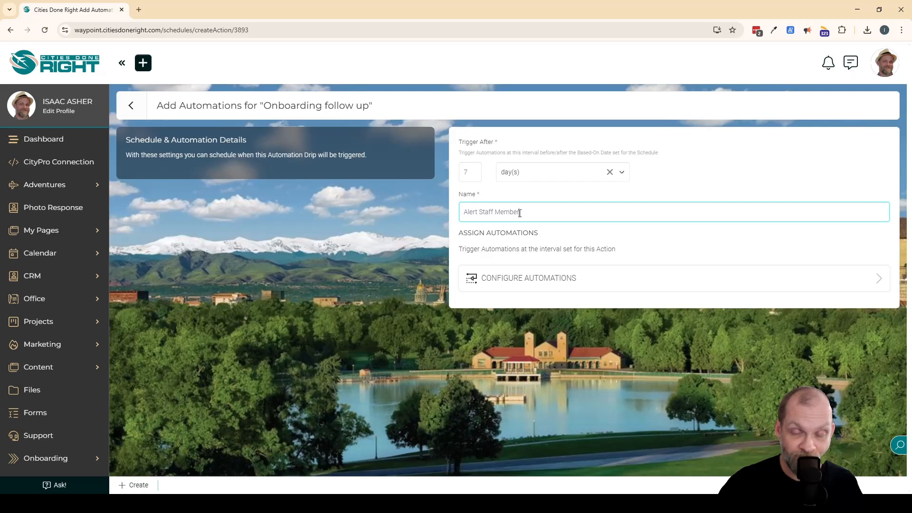
Configure an Email Internal(s) automation addressed to the staff user, with the subject "Onboarding Issues"
left_click(580, 280)
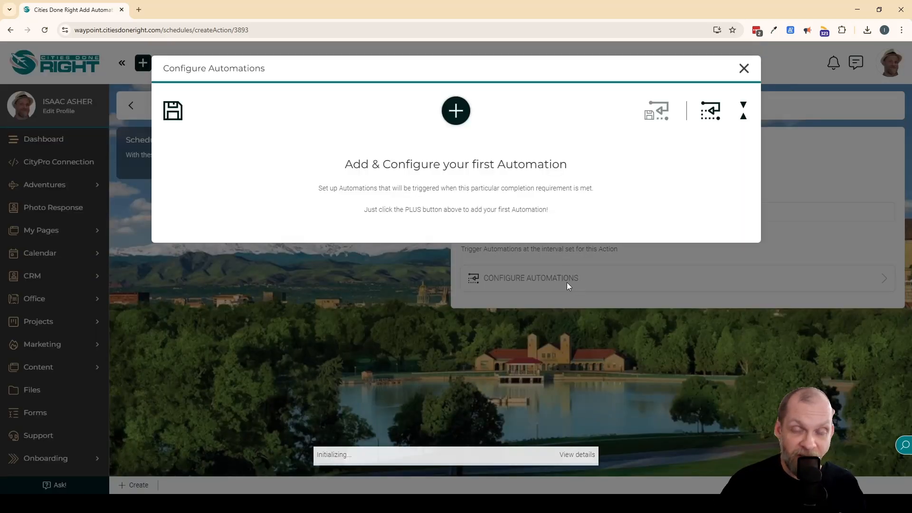
left_click(455, 111)
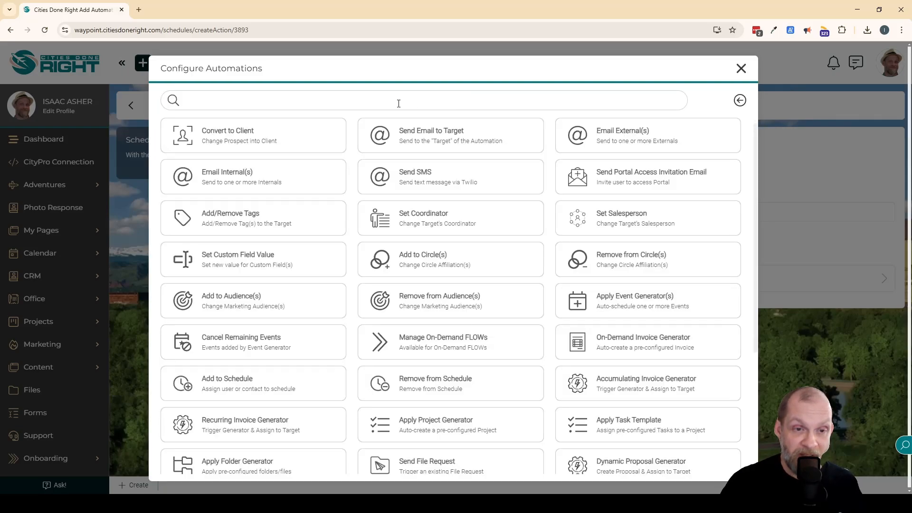
left_click(238, 181)
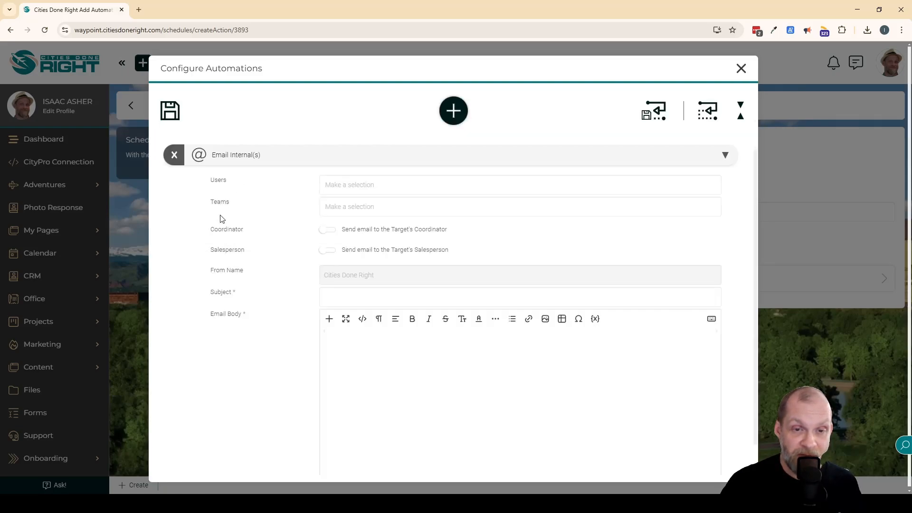
left_click(376, 185)
left_click(352, 220)
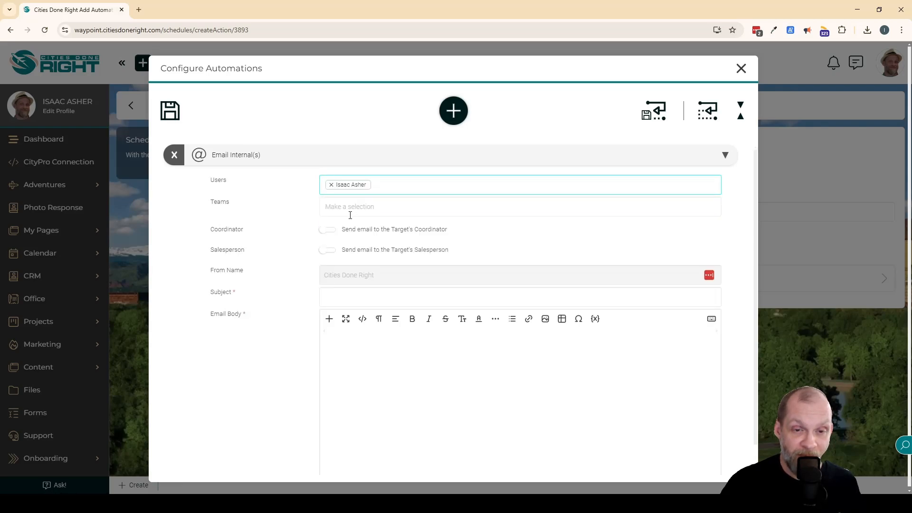
left_click(370, 206)
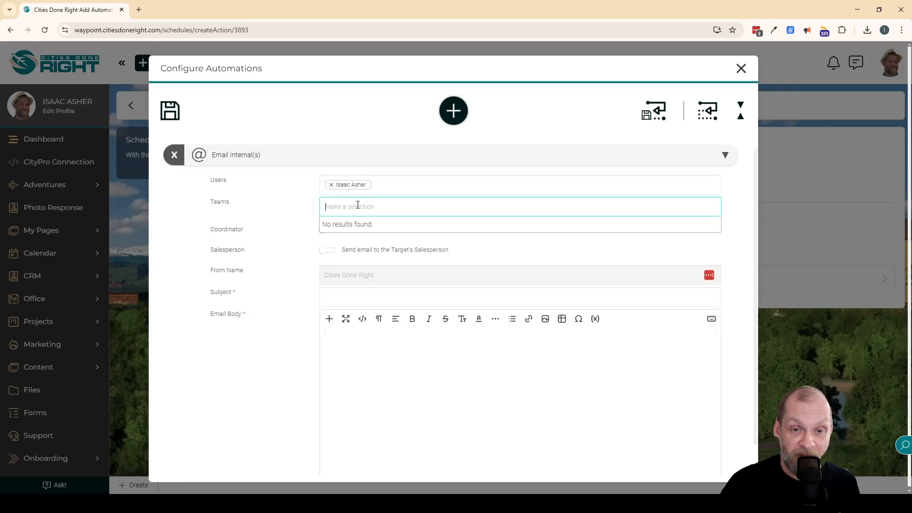
left_click(357, 205)
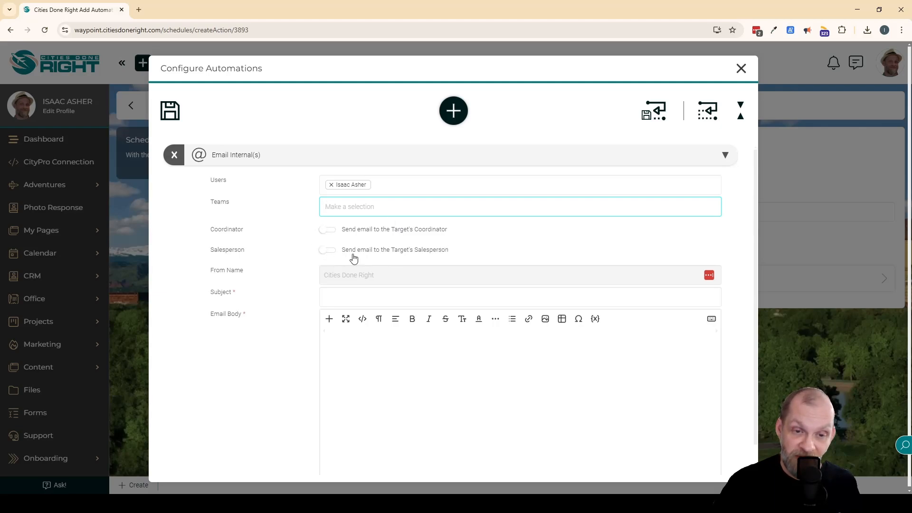
left_click(399, 296)
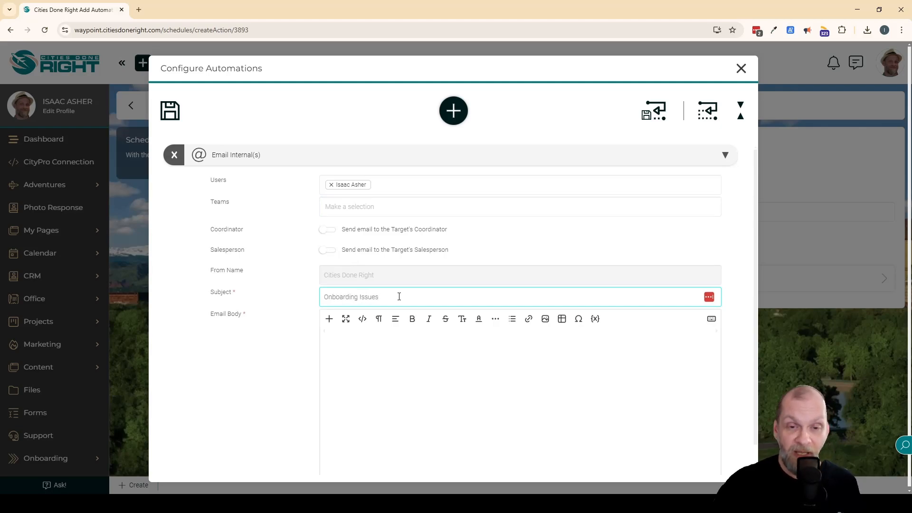
Insert the clientFullName placeholder from the Contacts category at the start of the email body
left_click(417, 380)
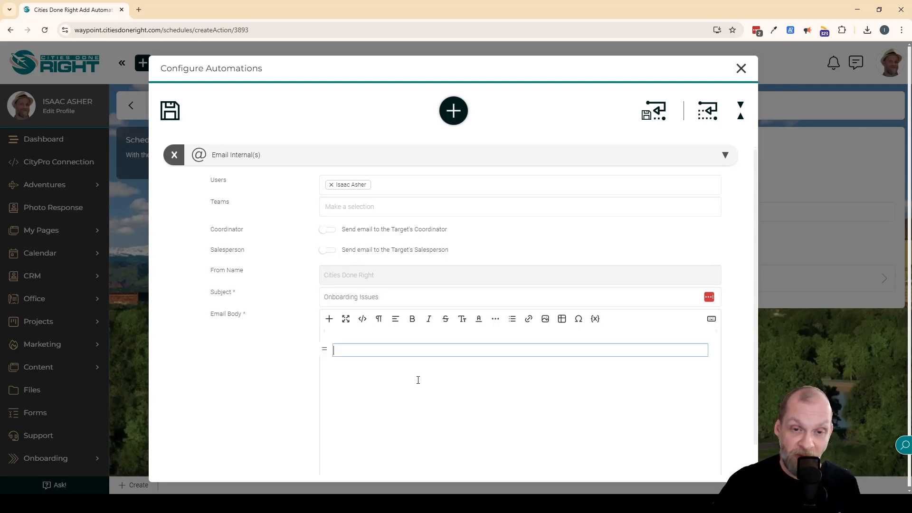
left_click(595, 319)
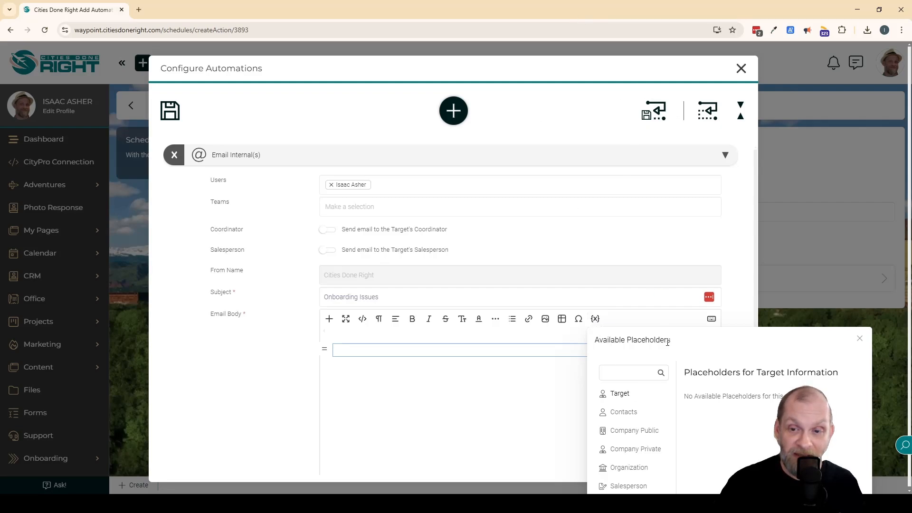
left_click(287, 371)
scroll(565, 317, "down", 1)
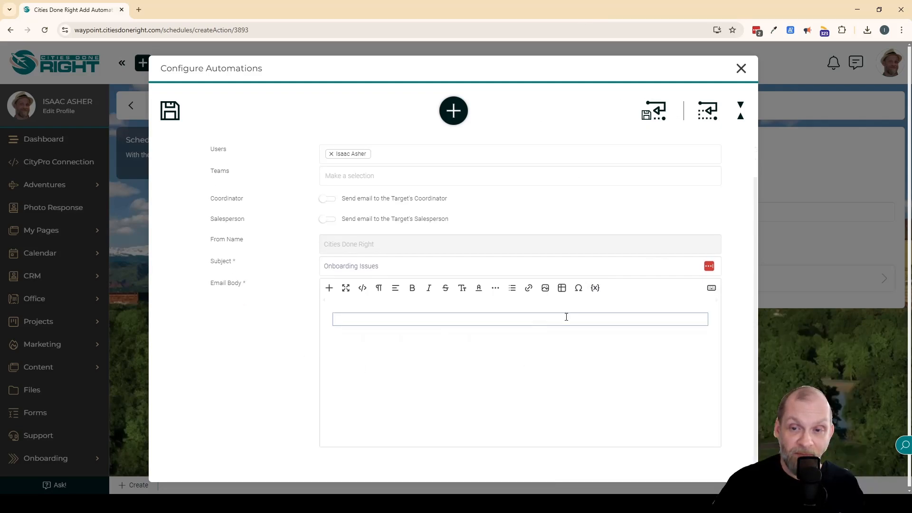
left_click(595, 287)
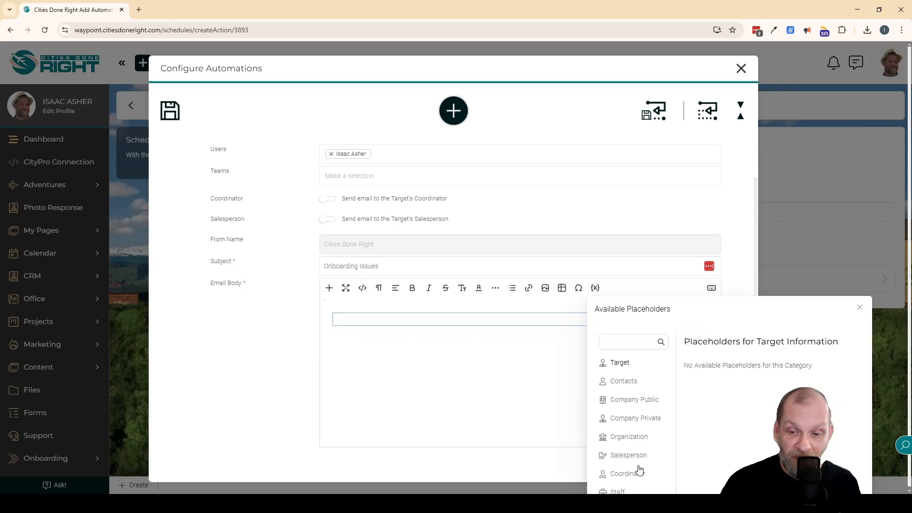
left_click(626, 380)
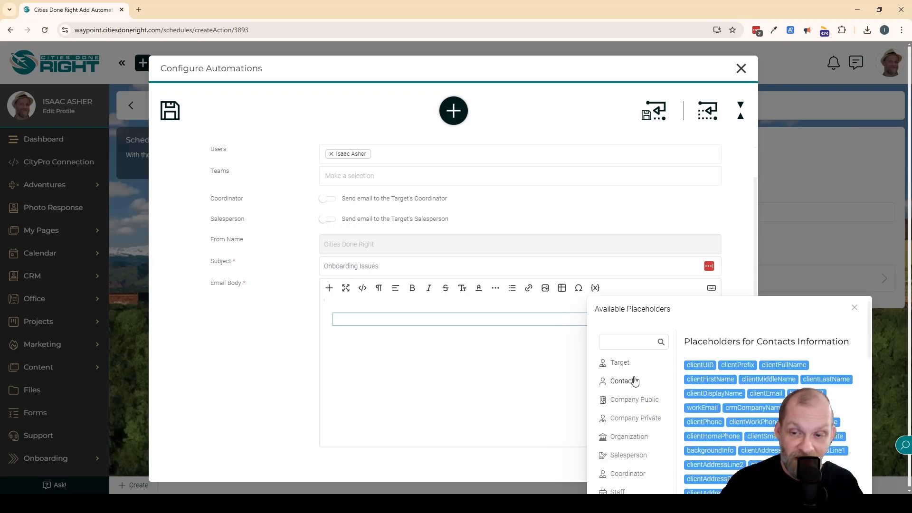
left_click(783, 365)
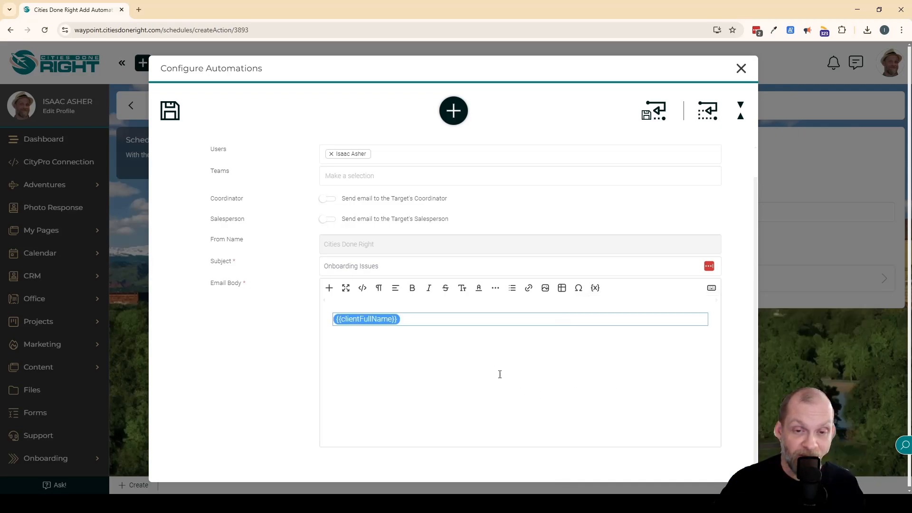
Continue the email body after the placeholder with "has not yet finished their onboarding." and a second paragraph, "Please reach out to assist."
type("is")
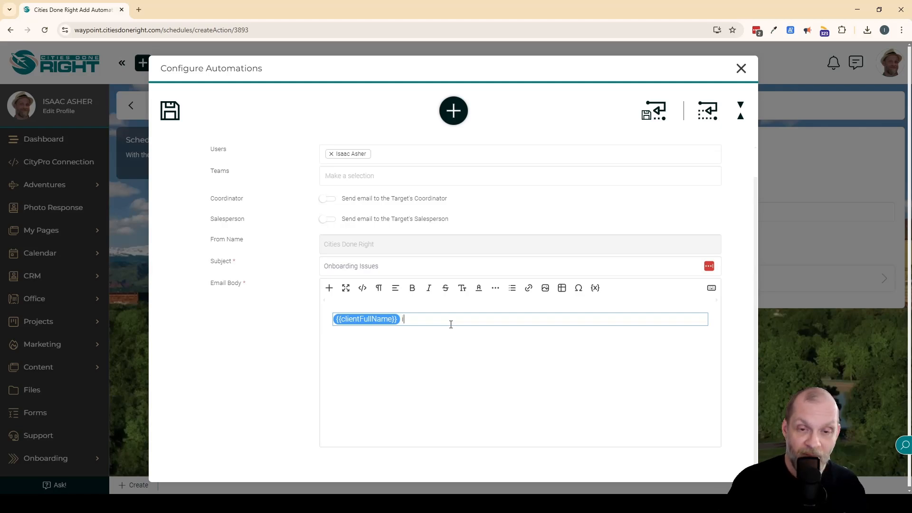
key("BackSpace")
key("BackSpace")
key("BackSpace")
type("ha")
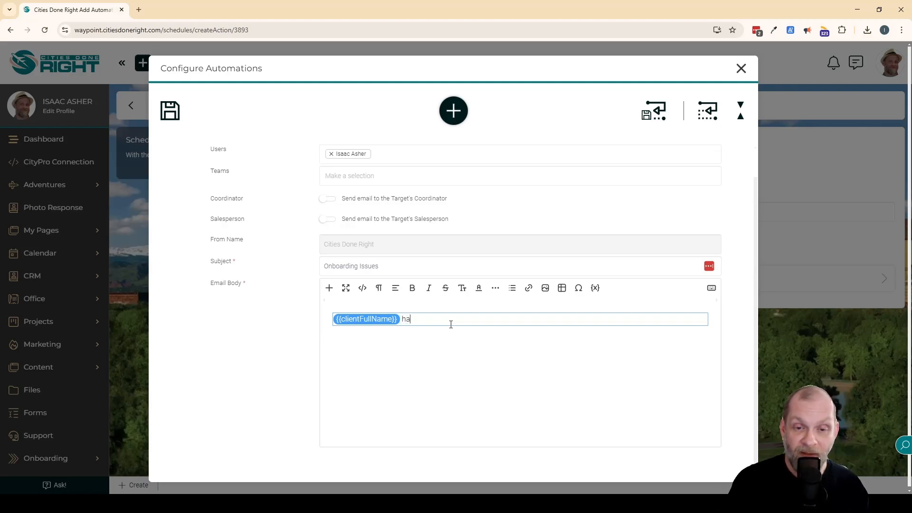
type("s not yet finished th")
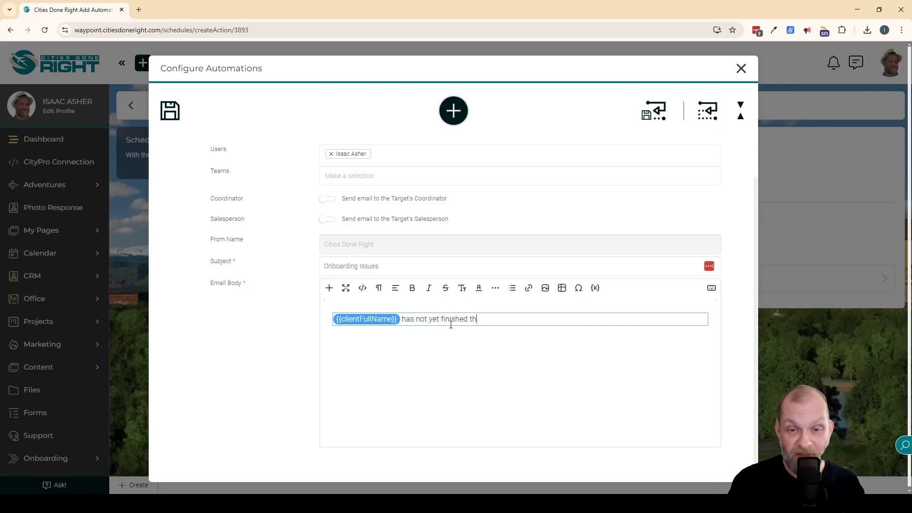
type("eir onboarding.")
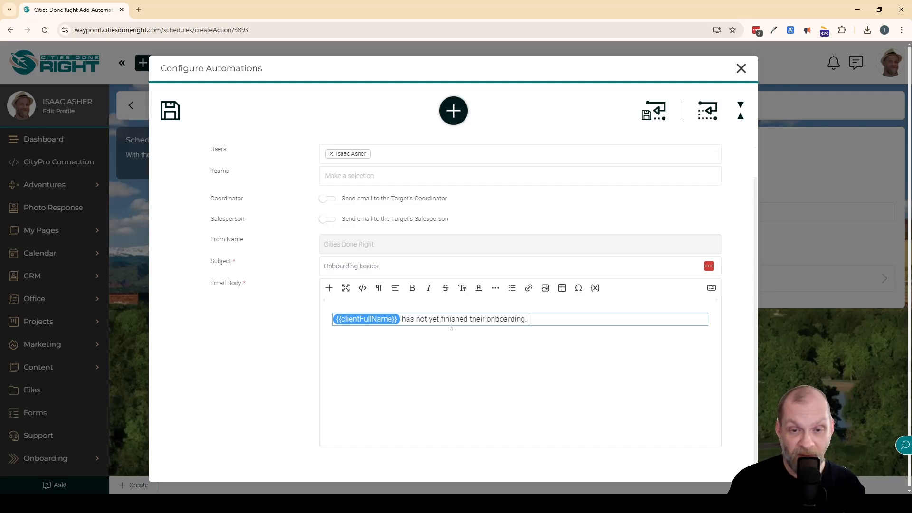
key("Return")
type("Please reac")
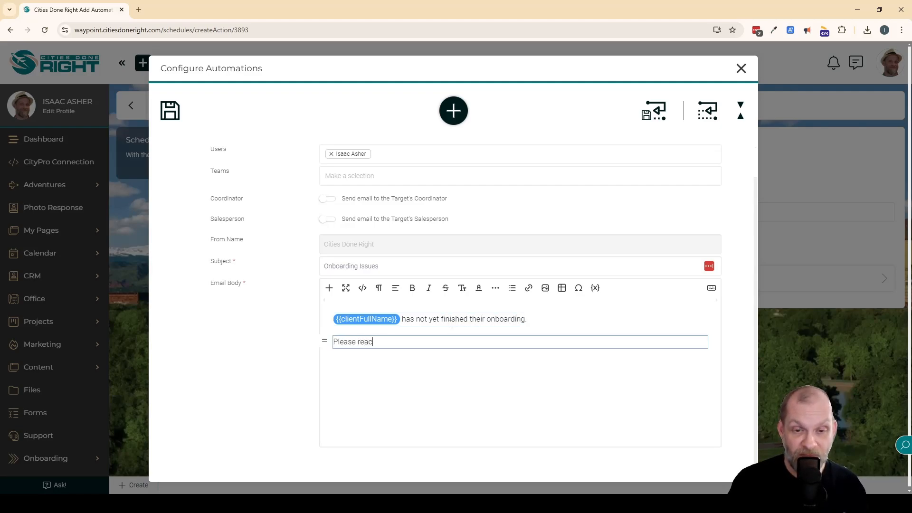
type("h out to assist.")
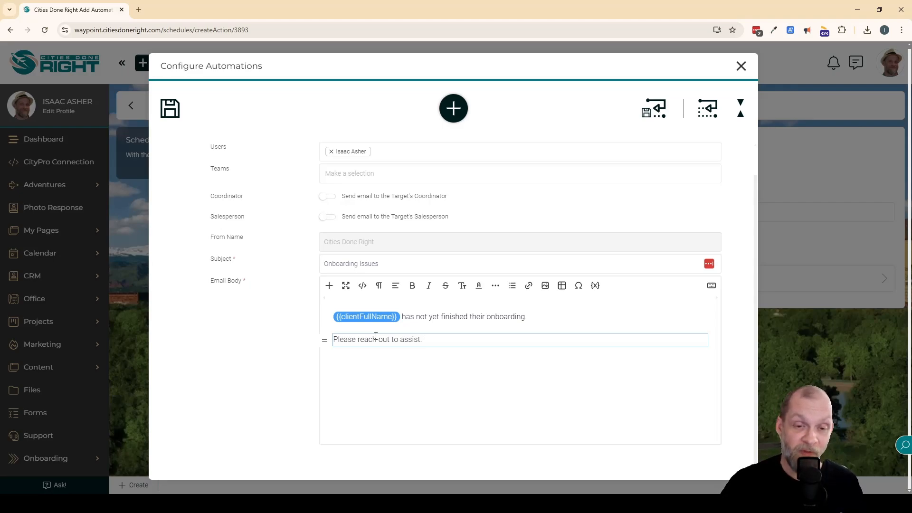
Save the configured internal email and create the "Alert Staff Member" automation on the schedule
left_click(173, 105)
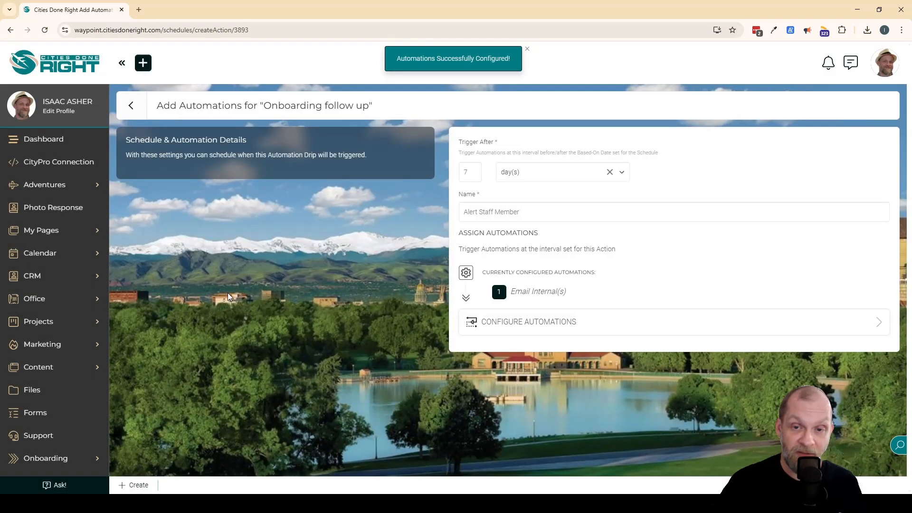
left_click(136, 485)
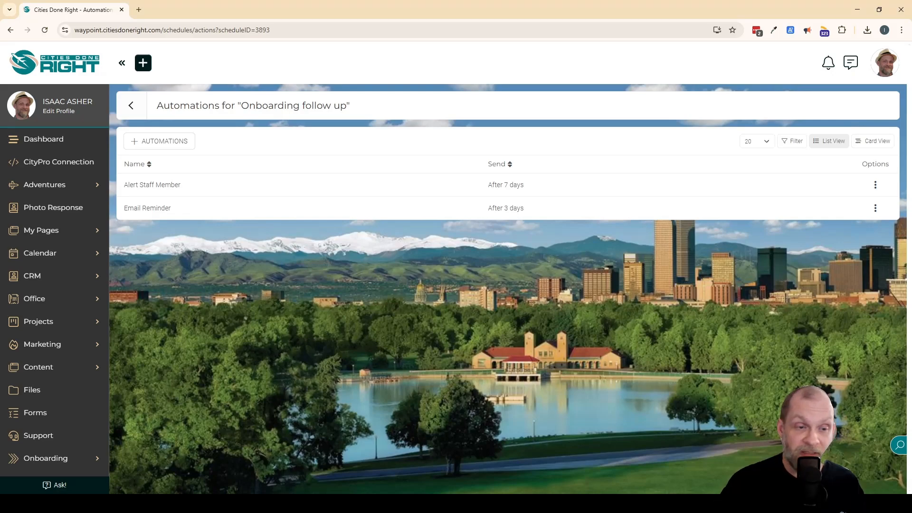
Open the "New Client Intake" kickoff form for editing from the list of forms
scroll(50, 262, "down", 1)
scroll(50, 262, "down", 2)
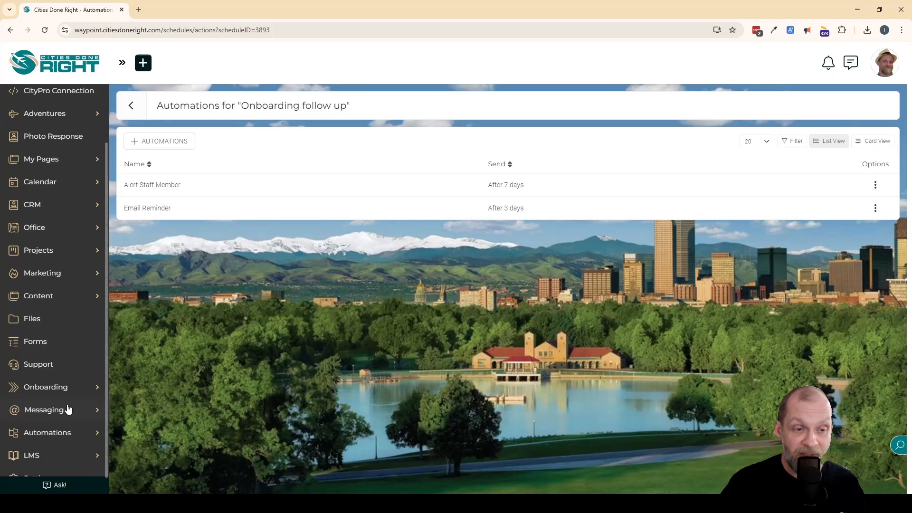
left_click(41, 342)
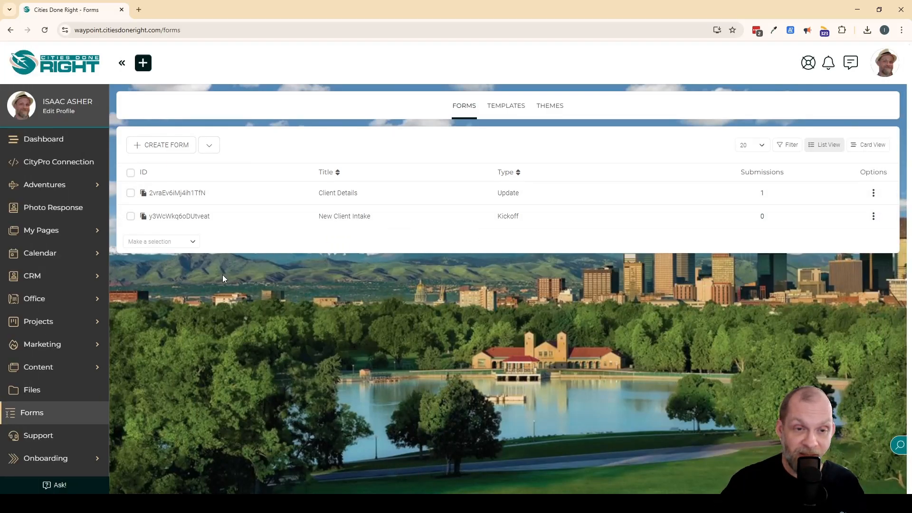
left_click(352, 217)
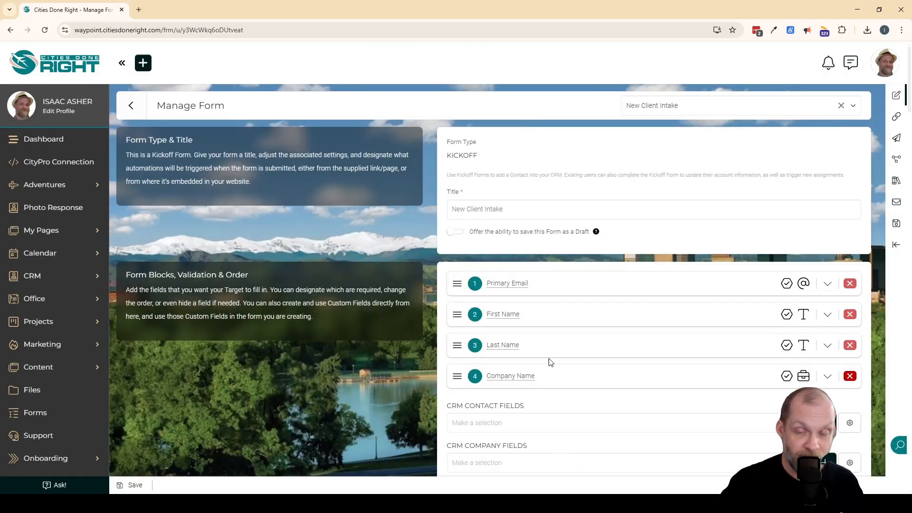
Assign the "Onboarding follow up" schedule under Scheduled Automations in the form's settings for "Unknown" targets
scroll(456, 387, "down", 3)
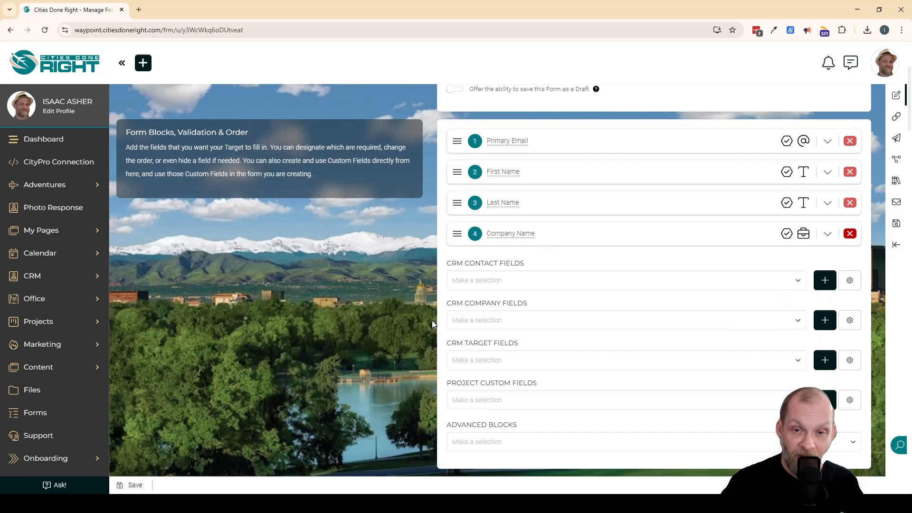
scroll(431, 320, "down", 7)
scroll(432, 324, "down", 6)
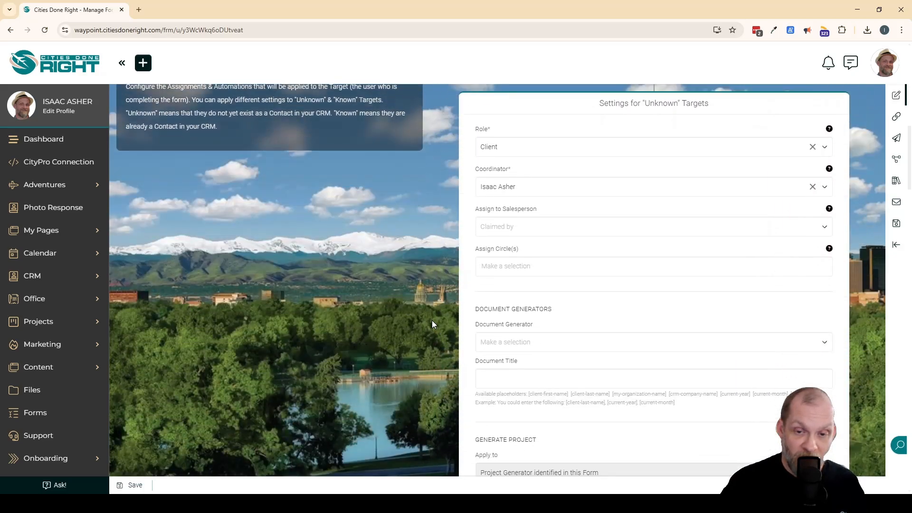
scroll(432, 324, "down", 3)
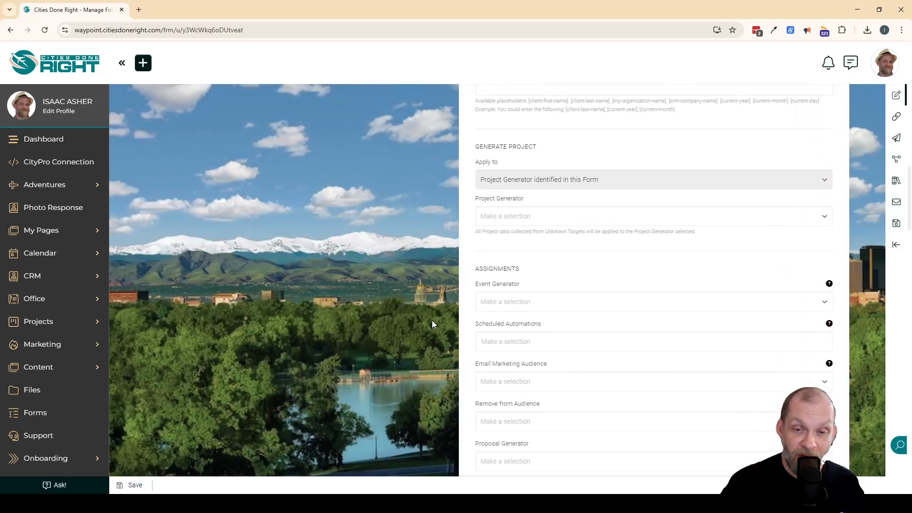
scroll(505, 296, "down", 1)
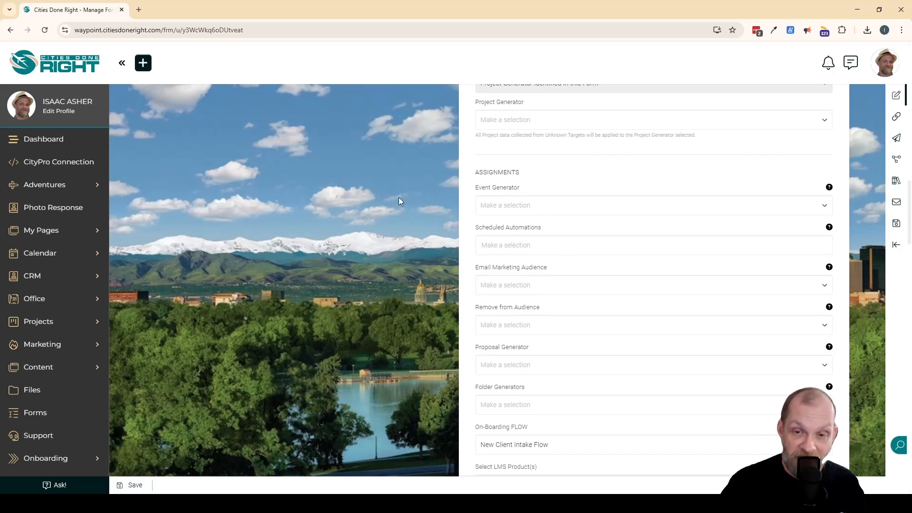
left_click(527, 245)
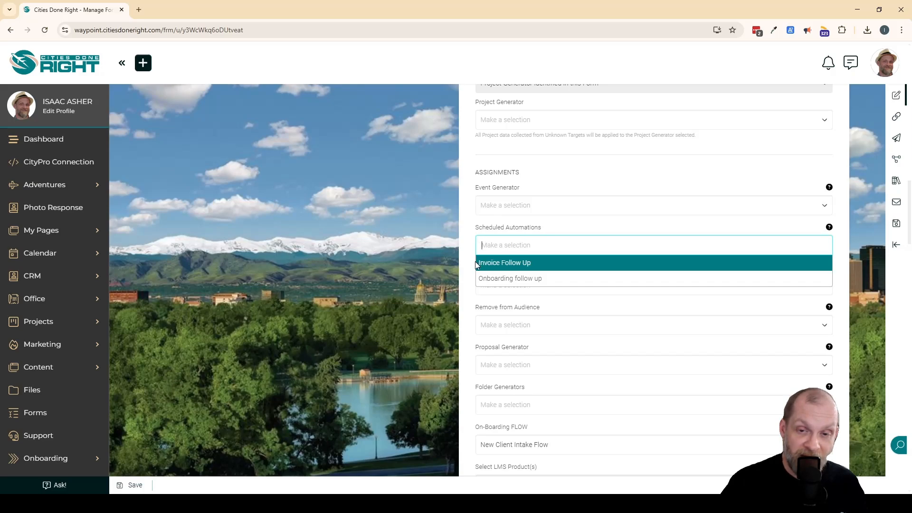
left_click(508, 278)
left_click(434, 284)
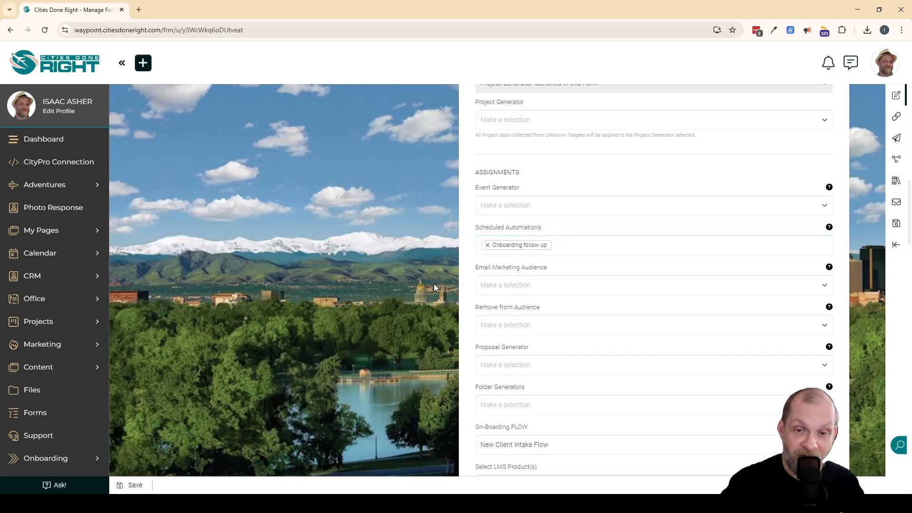
Save the New Client Intake form and return to the list of forms
scroll(434, 283, "down", 2)
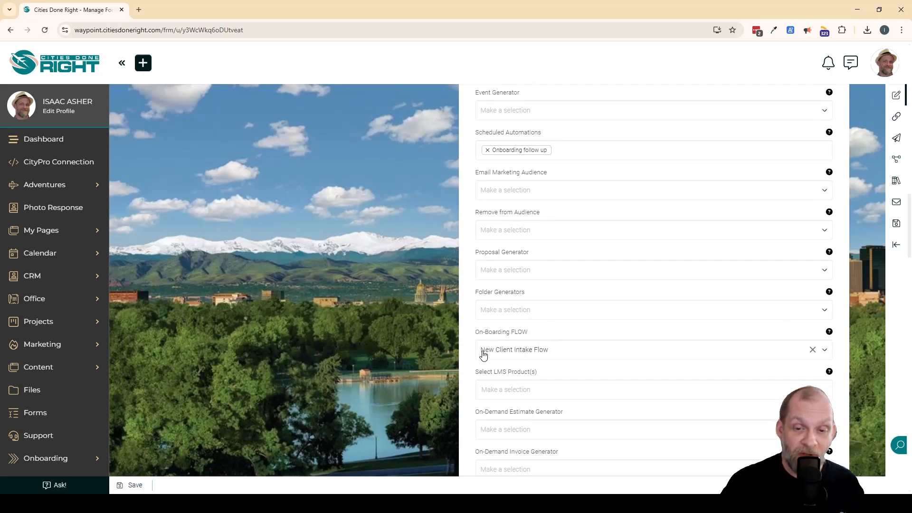
scroll(556, 333, "up", 1)
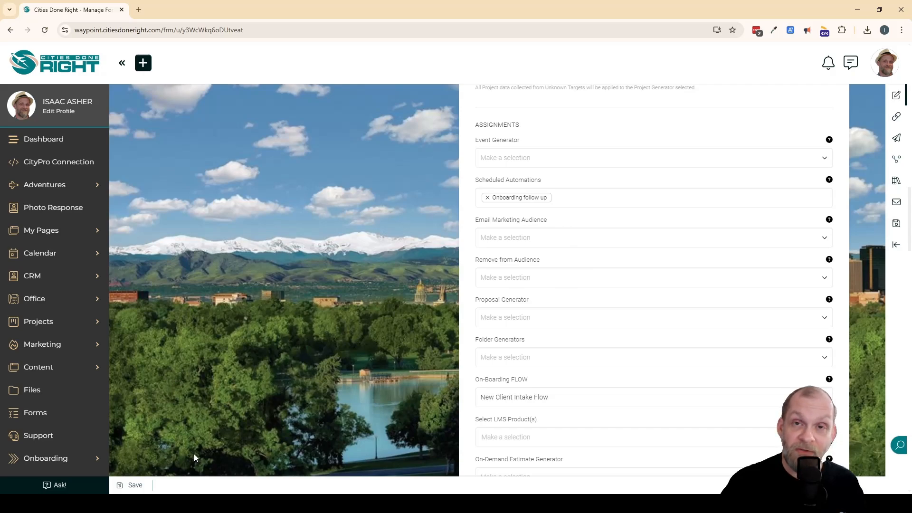
left_click(135, 485)
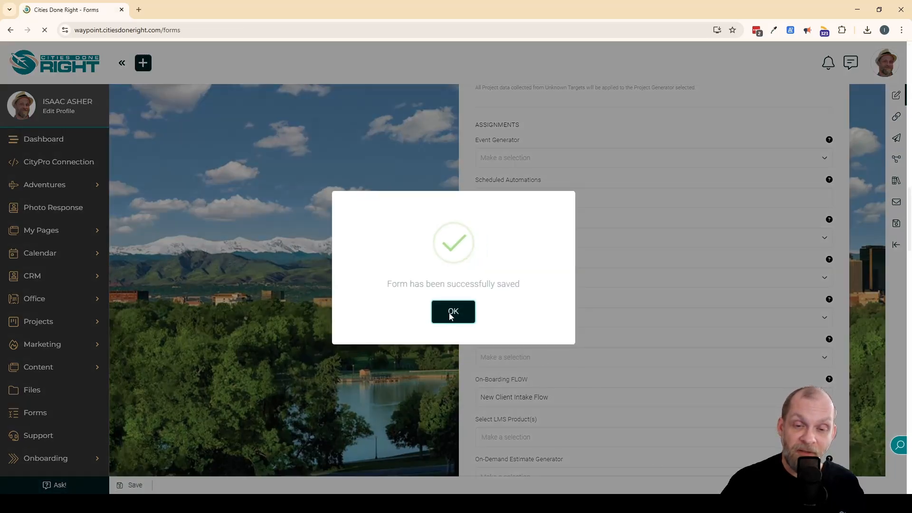
left_click(451, 314)
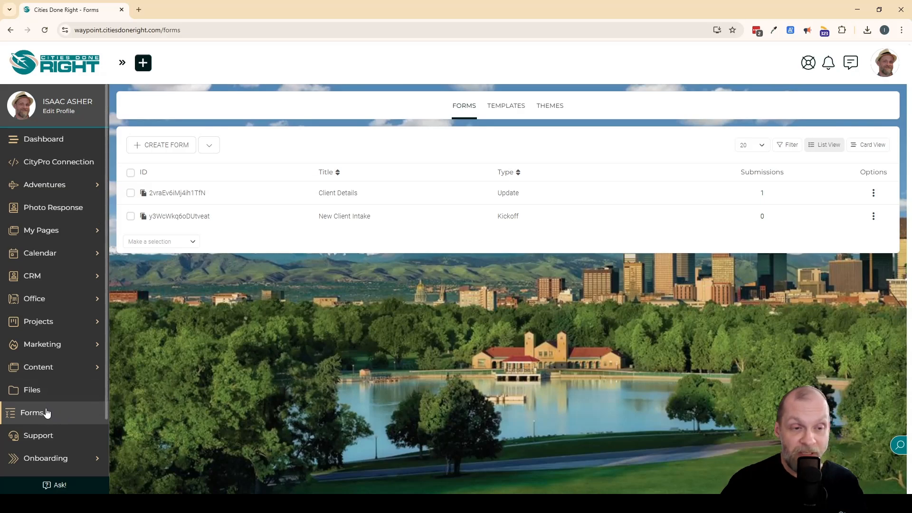
Open the "New Client Intake Flow" for editing from the onboarding FLOWs list
scroll(46, 411, "down", 2)
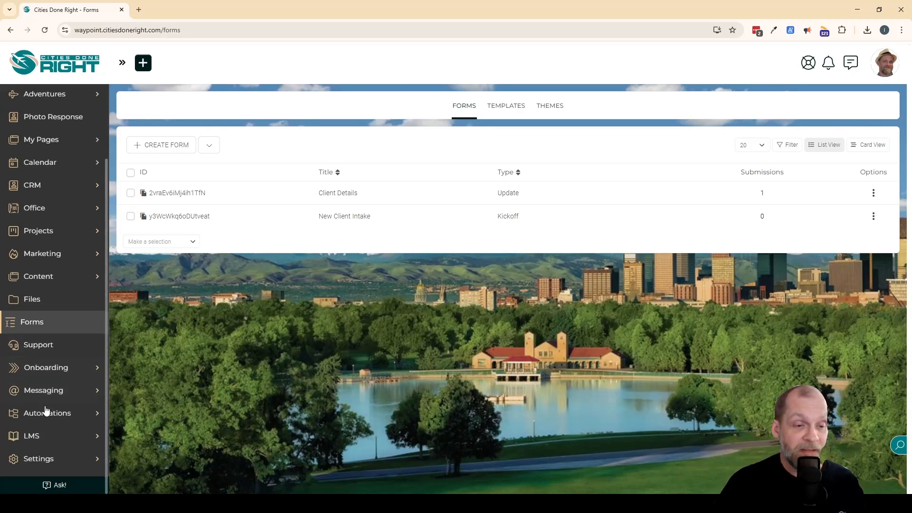
left_click(47, 371)
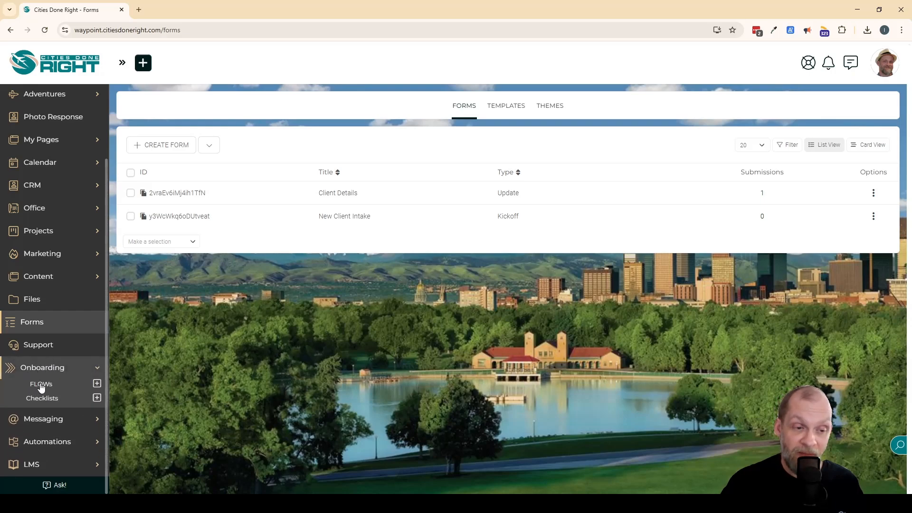
left_click(40, 383)
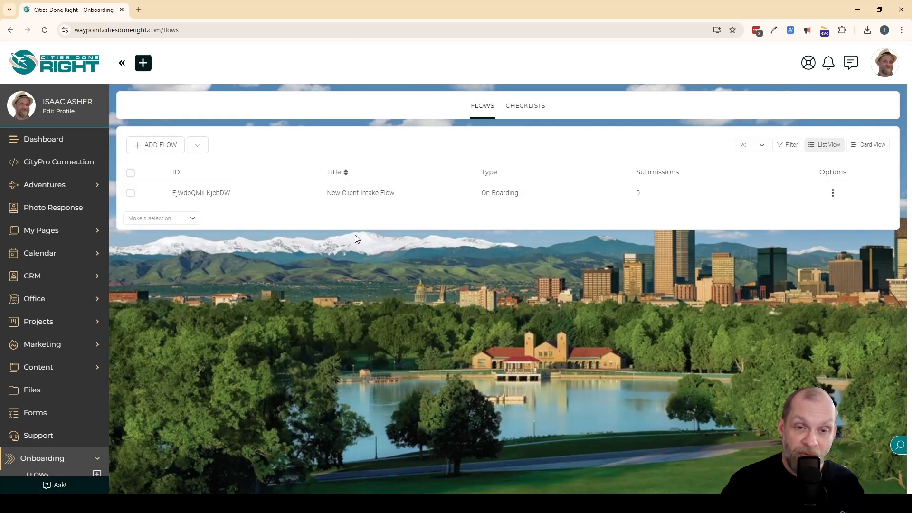
left_click(371, 195)
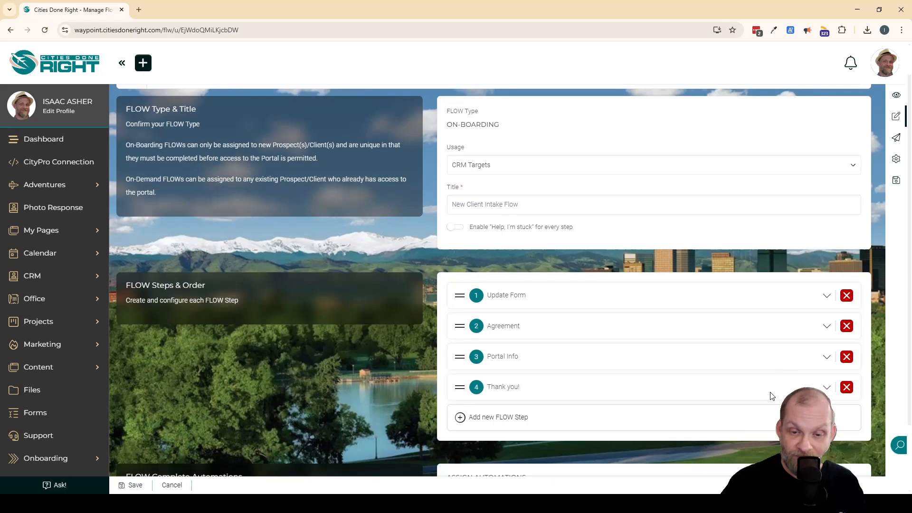
Add a "Remove from Schedule" automation to the FLOW's completion automations
scroll(735, 376, "down", 3)
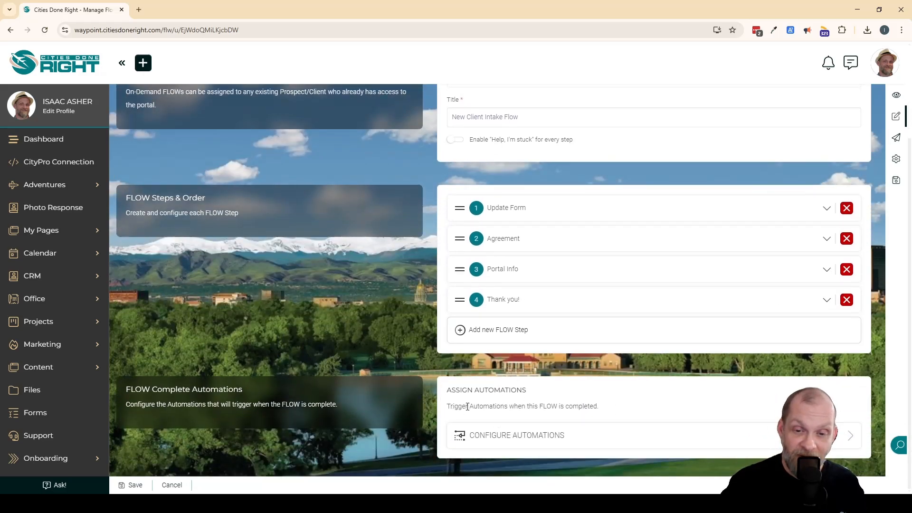
left_click(602, 435)
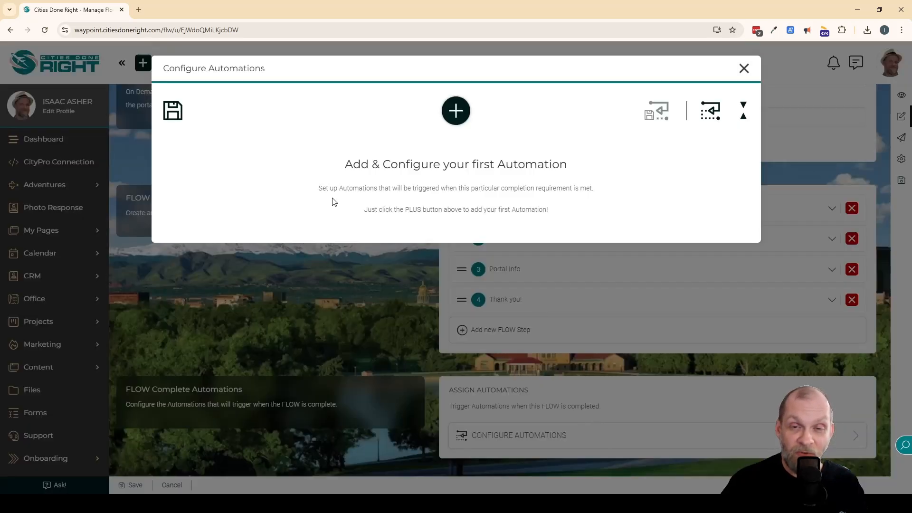
left_click(456, 111)
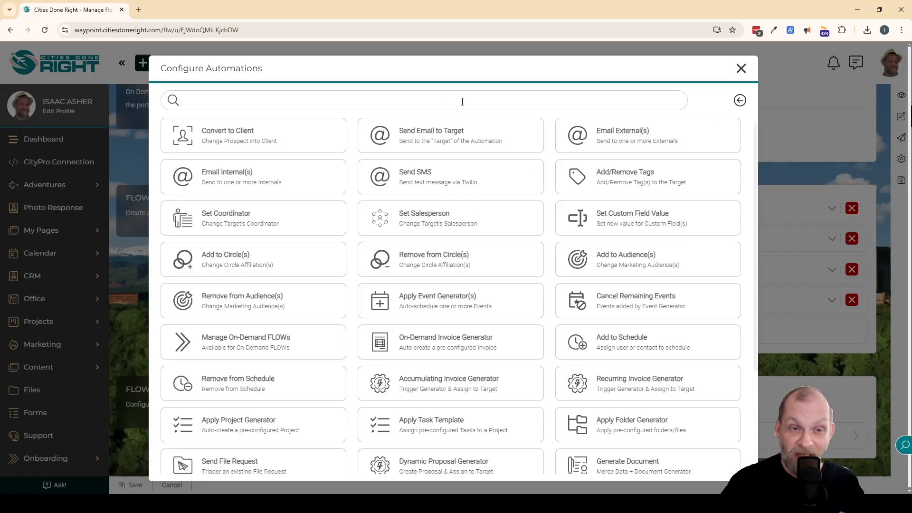
type("aud")
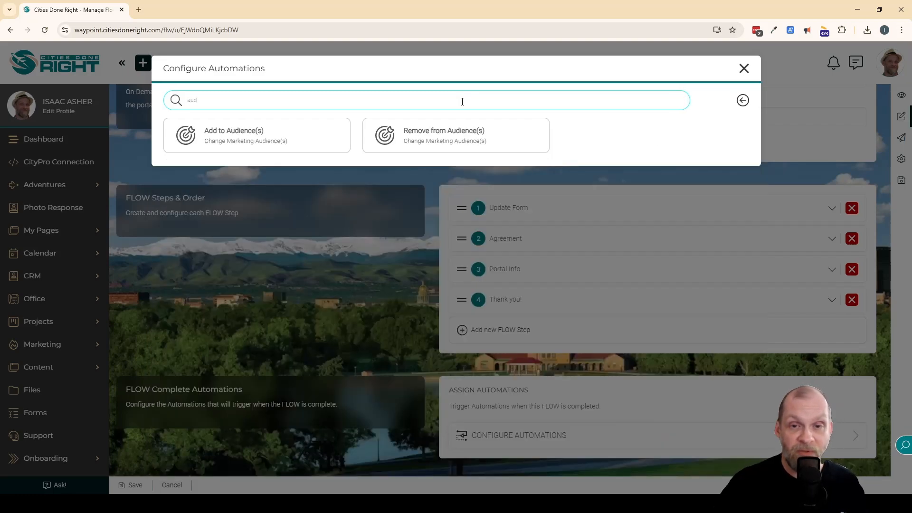
type("sch")
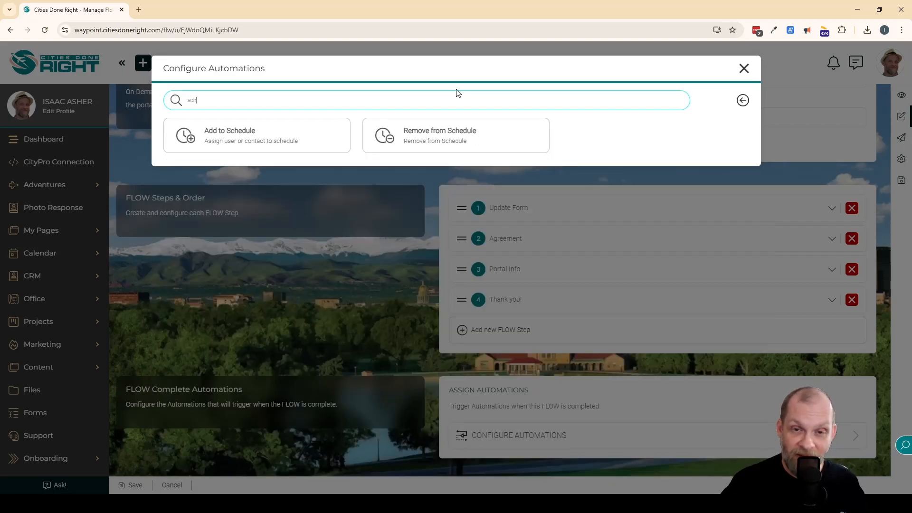
left_click(436, 141)
Choose "Onboarding follow up" as the schedule to remove from and save the automation configuration
left_click(410, 187)
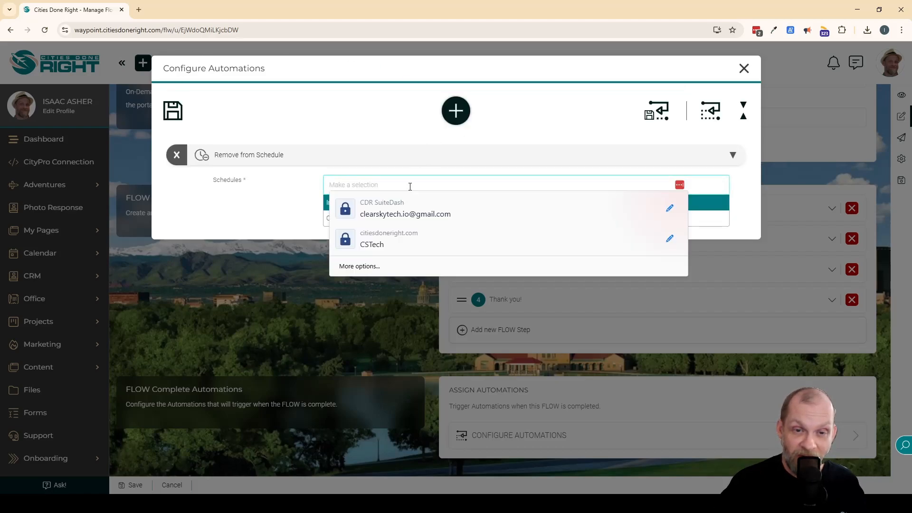
left_click(720, 178)
left_click(719, 181)
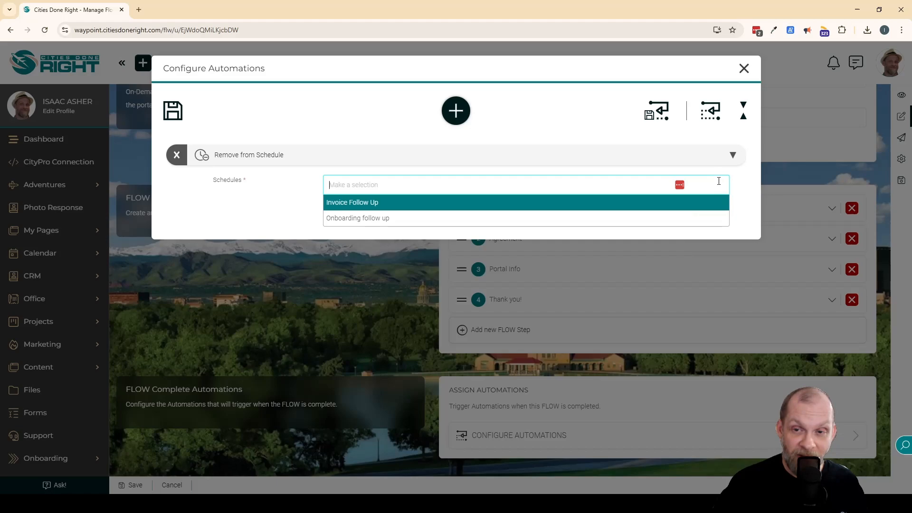
left_click(670, 215)
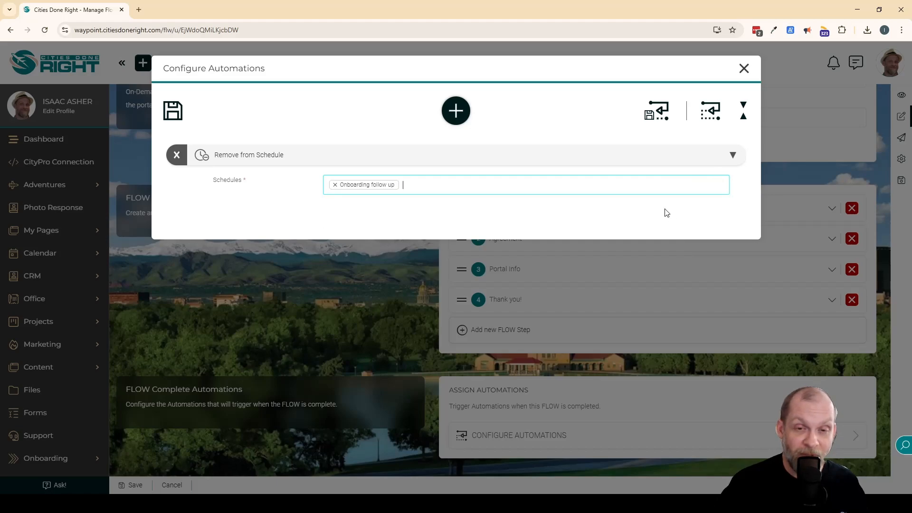
left_click(226, 217)
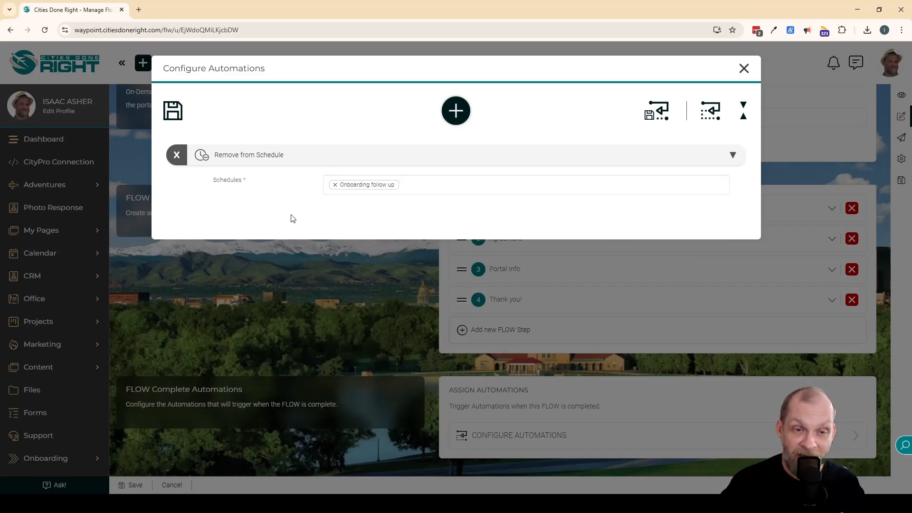
left_click(171, 110)
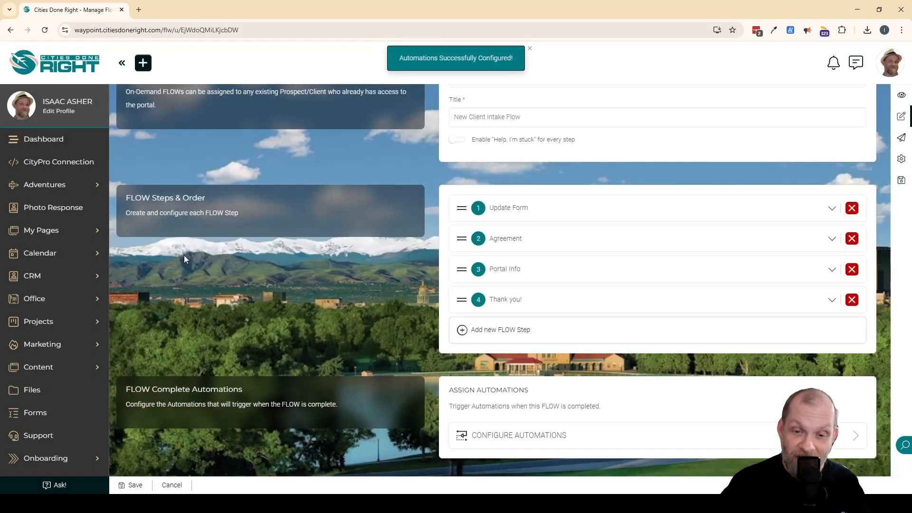
Check the details of the "Update Form" step and save the New Client Intake Flow
scroll(575, 386, "down", 1)
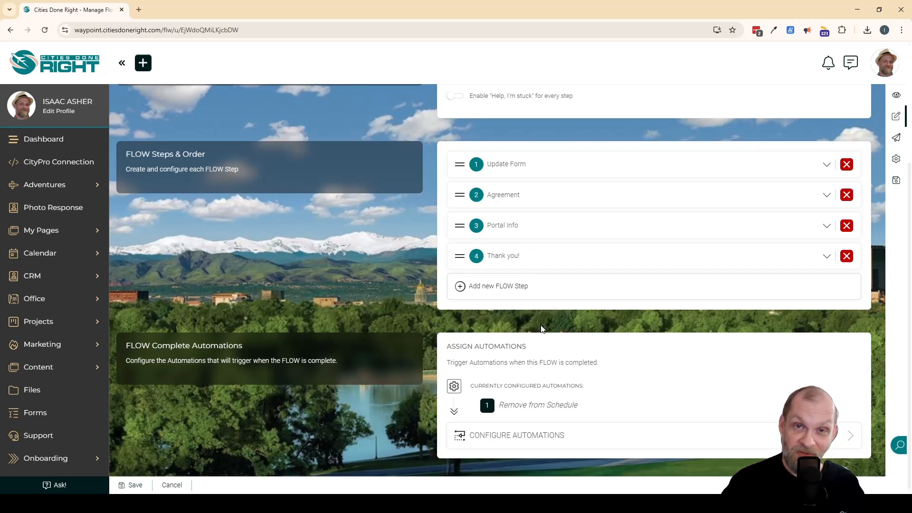
scroll(542, 328, "up", 2)
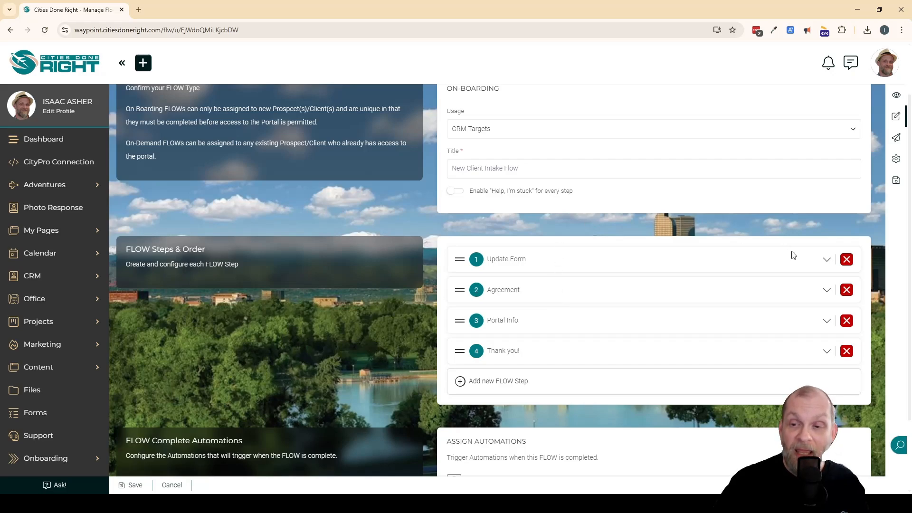
left_click(827, 259)
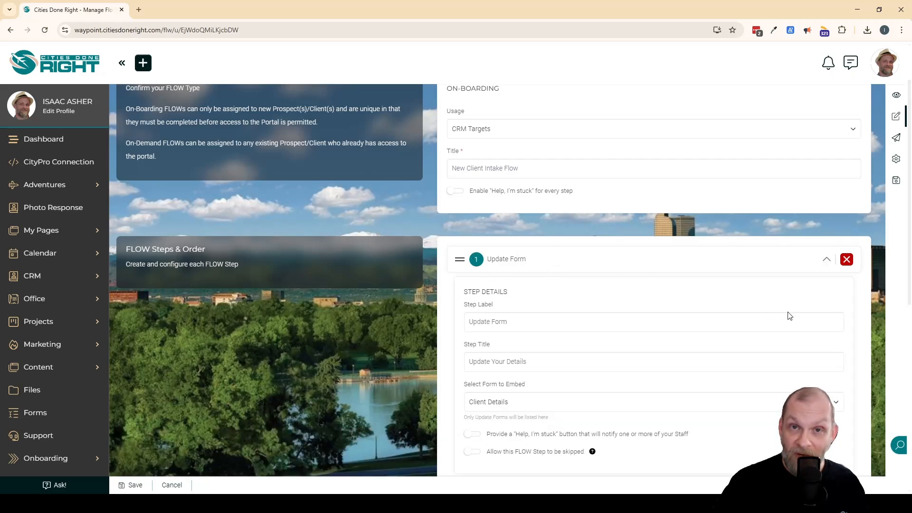
left_click(825, 262)
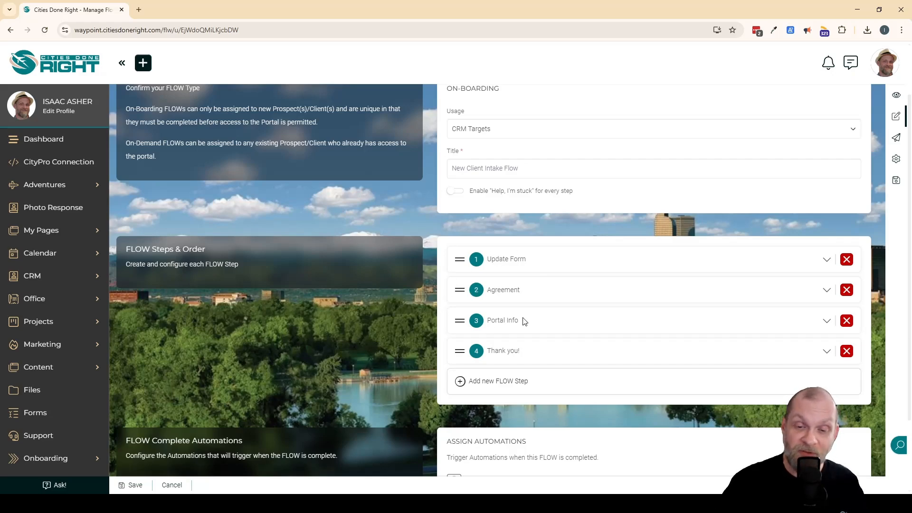
scroll(533, 332, "down", 2)
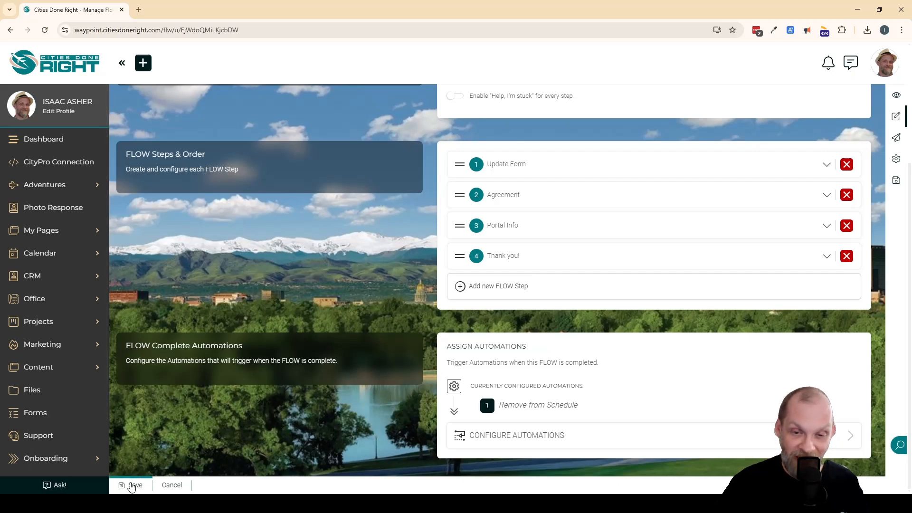
left_click(131, 486)
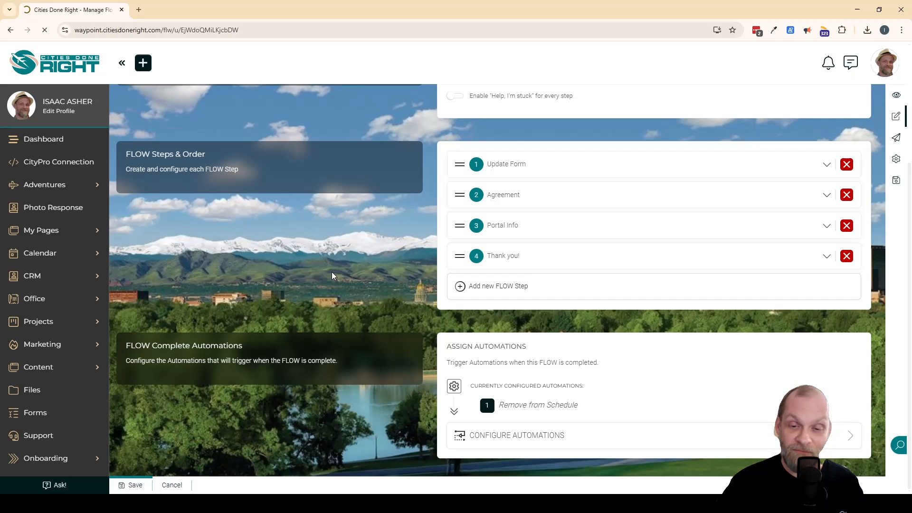